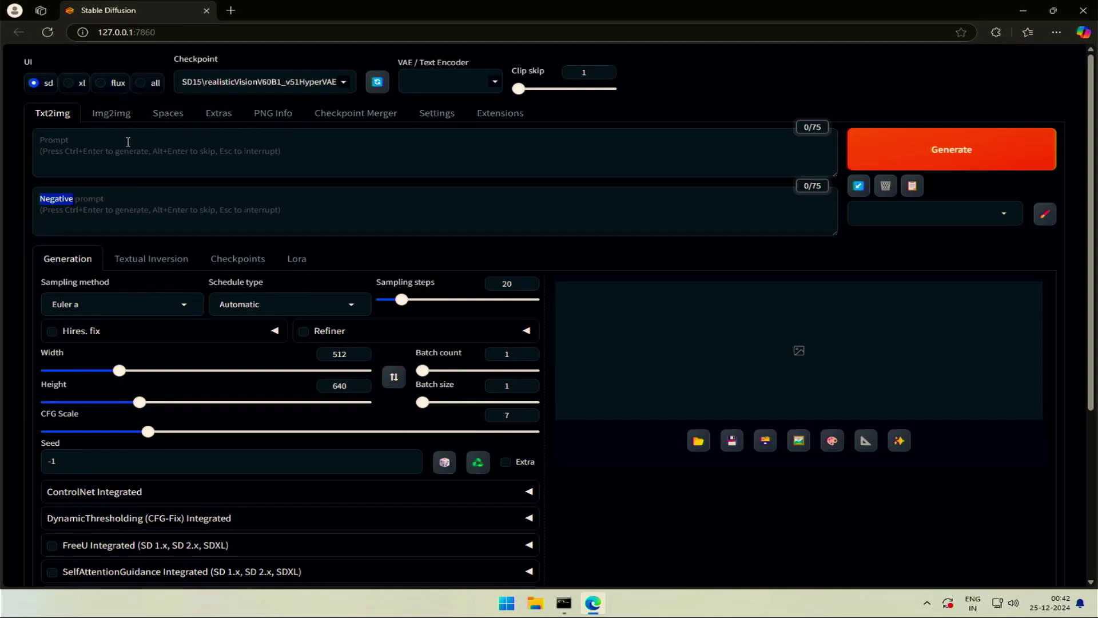
- Browse the Stable-diffusion models folder, examining the checkpoint files in its flux and SDXL subfolders
left_click(235, 85)
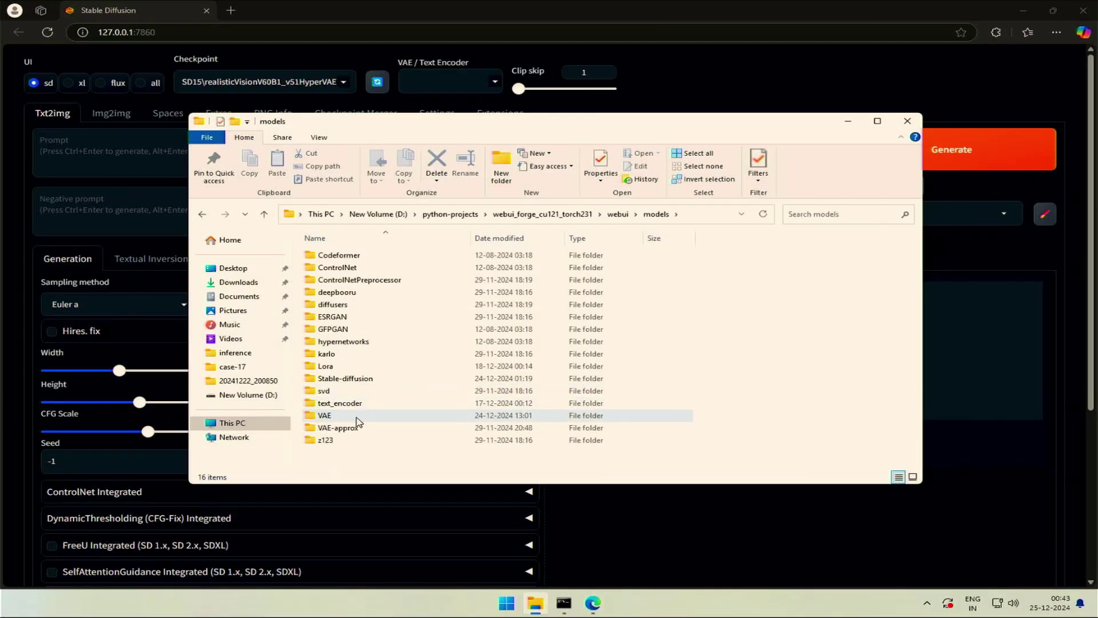
double_click(359, 379)
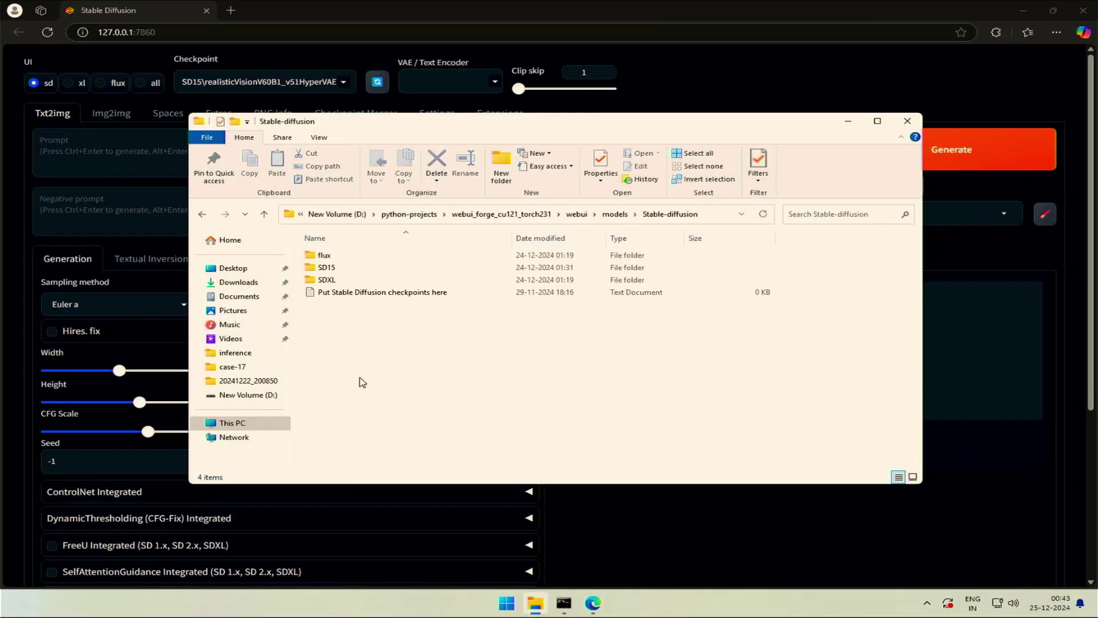
double_click(334, 256)
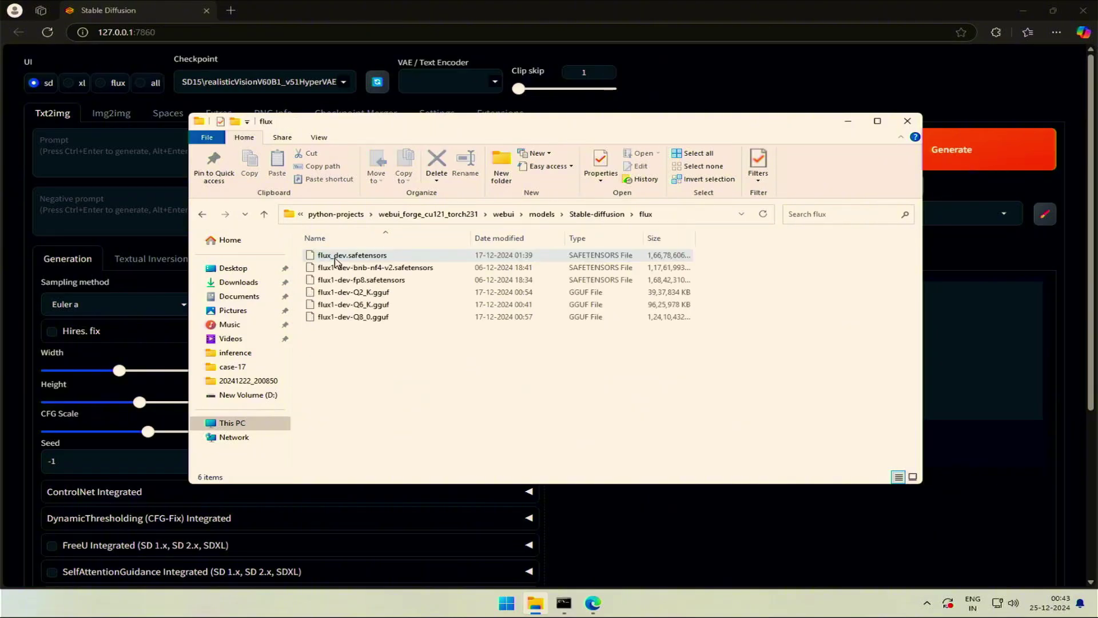
left_click(203, 215)
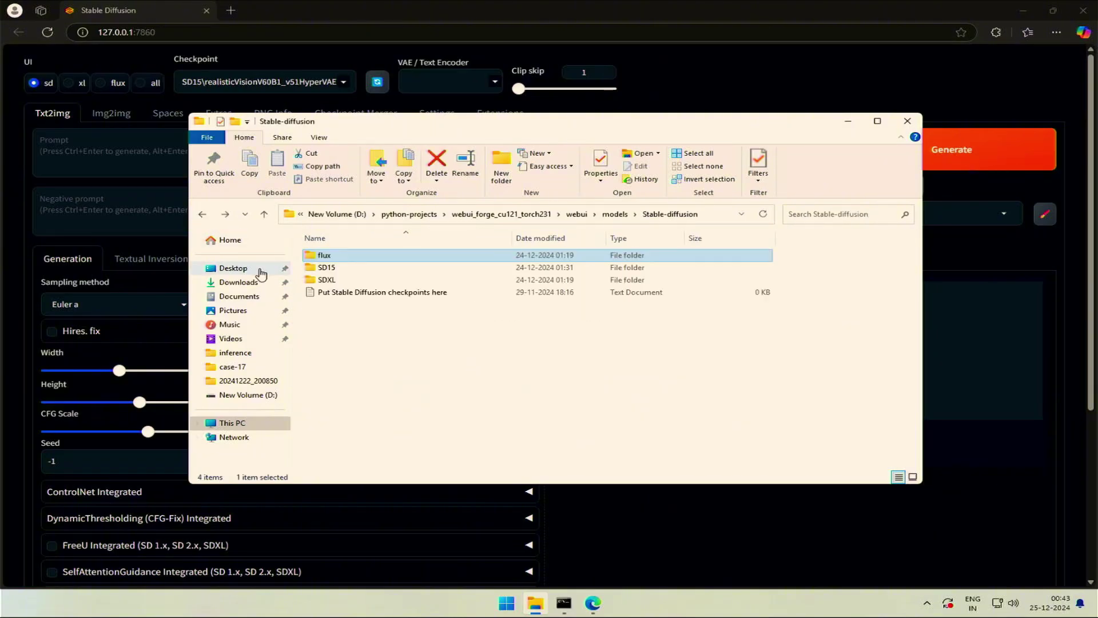
double_click(341, 281)
left_click(202, 214)
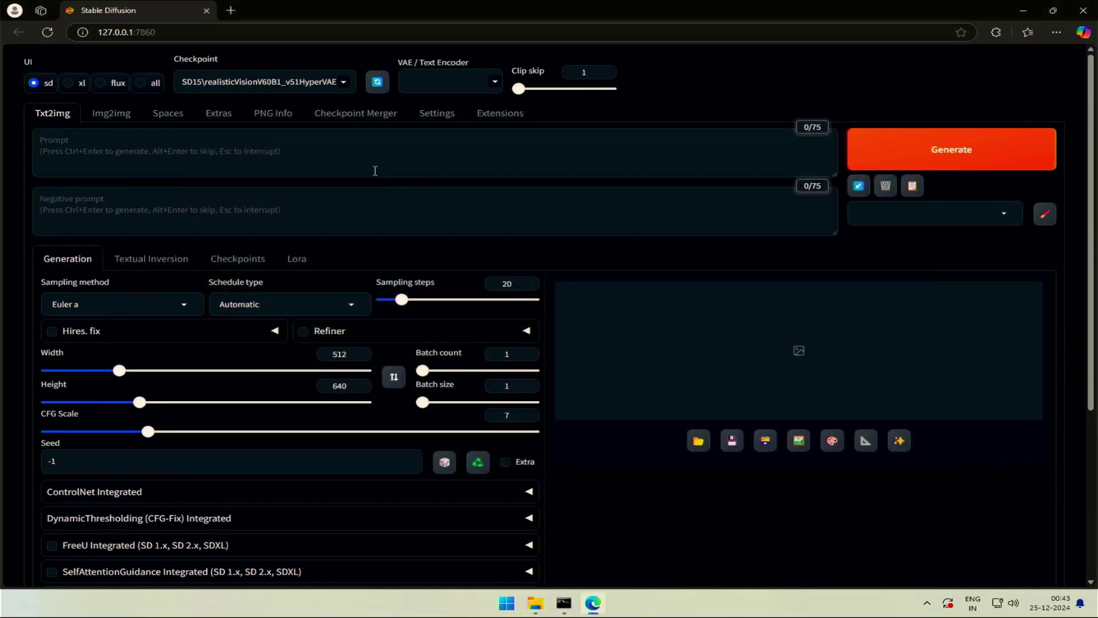
- Cycle the UI preset through flux, sd and xl to compare the generation options of each, including Clip skip
left_click(111, 84)
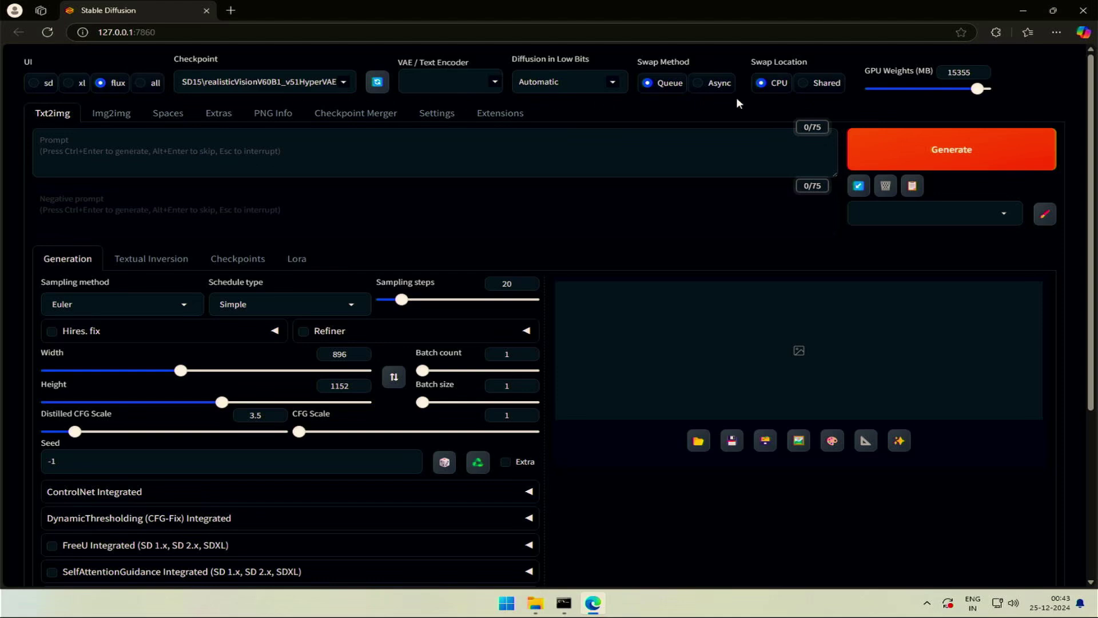
left_click(136, 152)
left_click(35, 83)
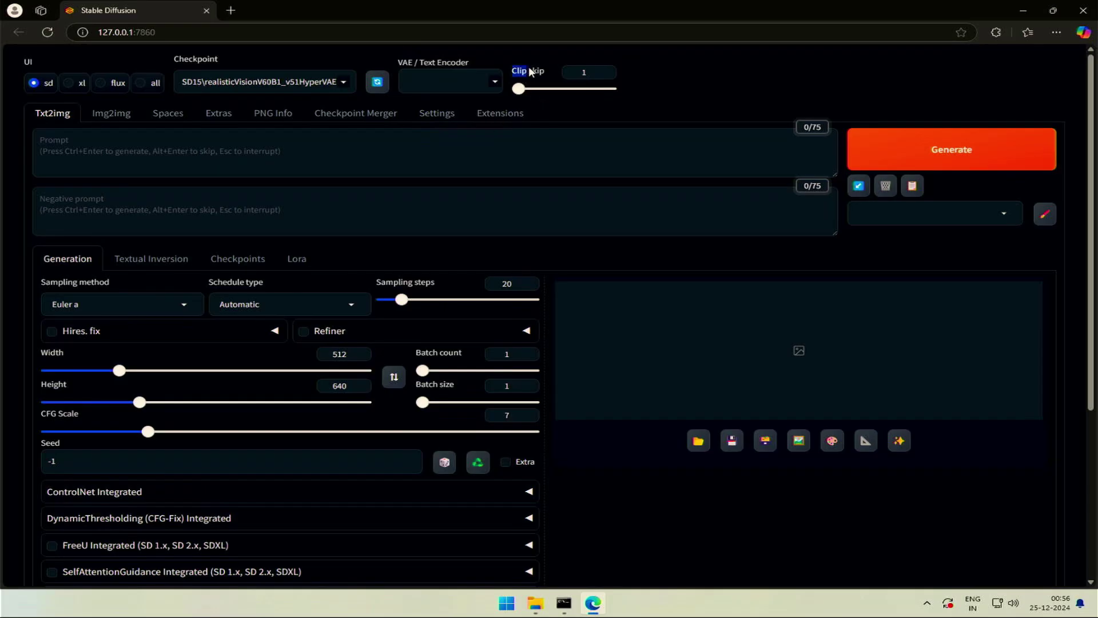
mouse_move(527, 86)
left_mouse_down()
mouse_move(593, 89)
mouse_move(518, 90)
left_mouse_up()
left_click(68, 83)
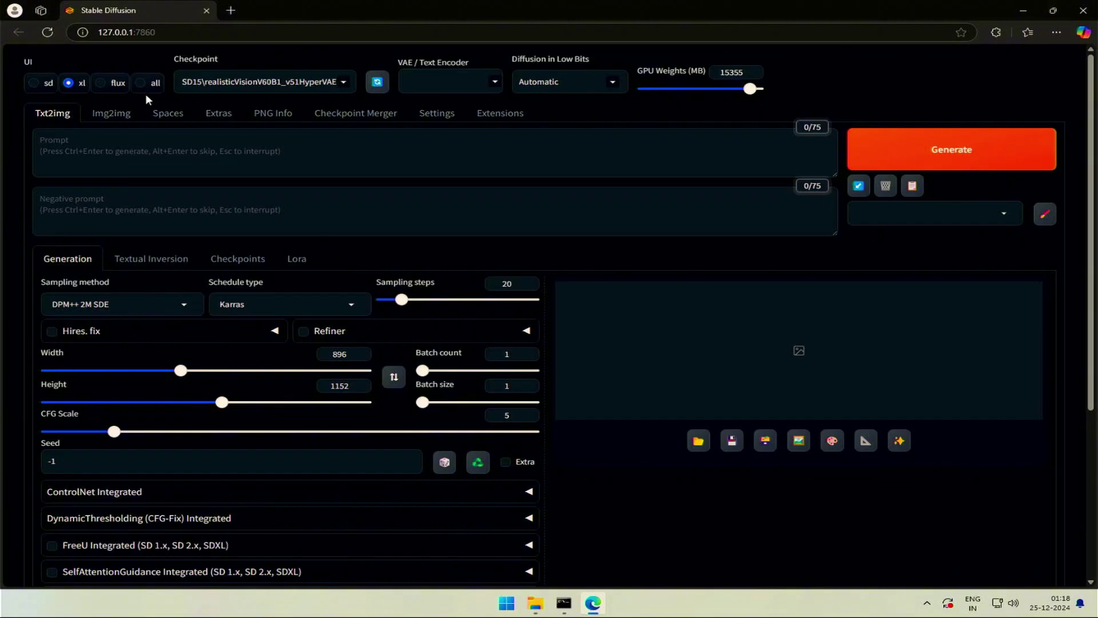
- Switch the UI preset to flux and select the checkpoint flux1-dev-bnb-nf4-v2.safetensors, leaving Diffusion in Low Bits on Automatic
left_click(112, 86)
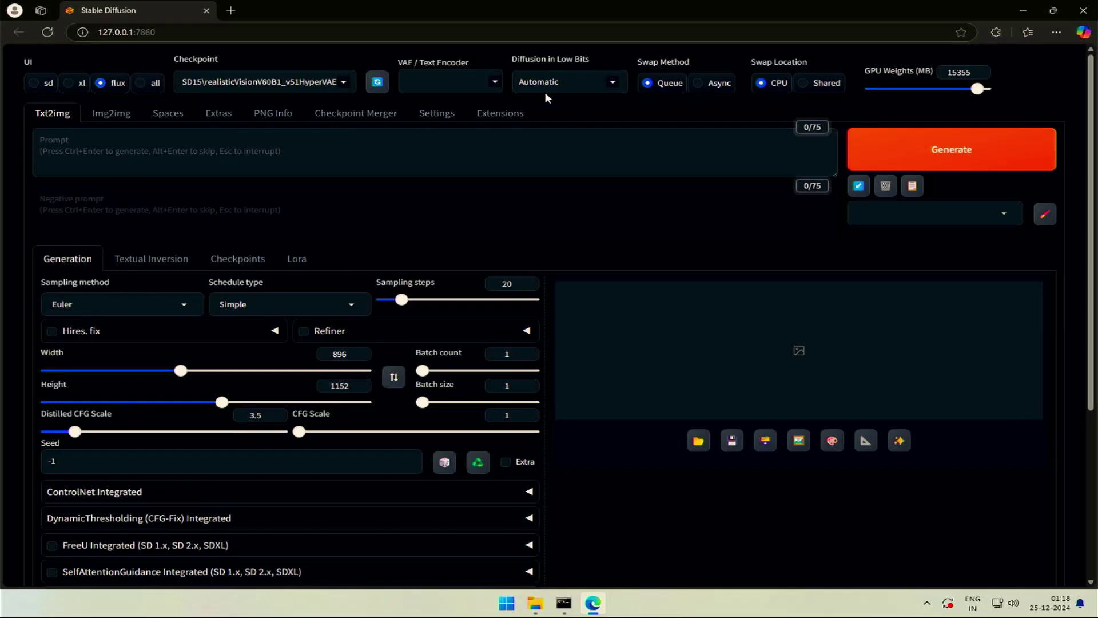
left_click(583, 82)
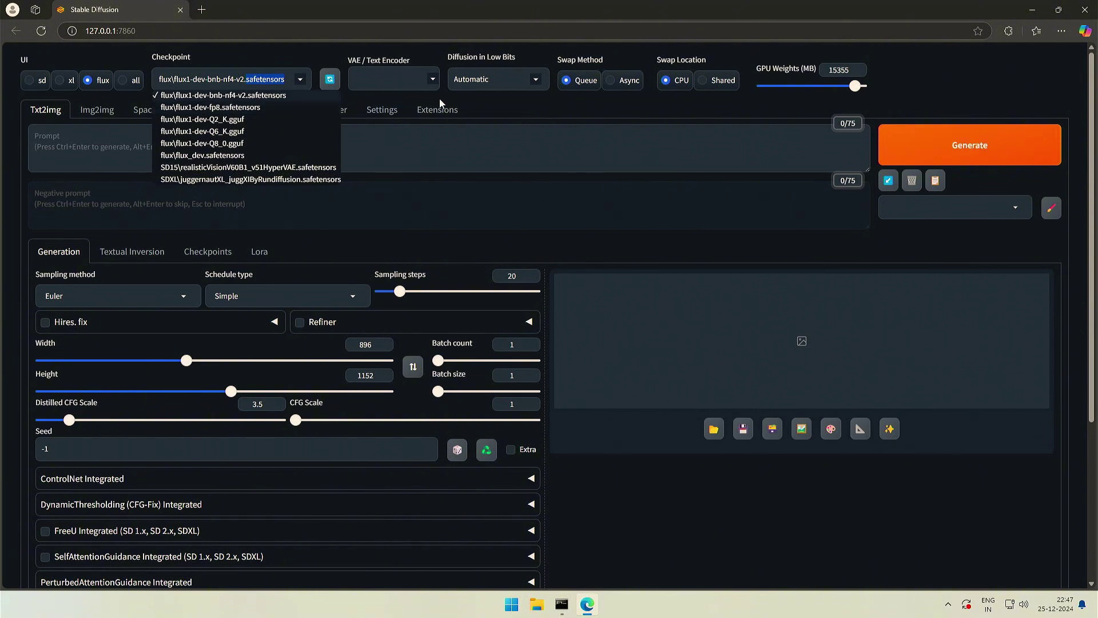
left_click(543, 106)
left_click(518, 81)
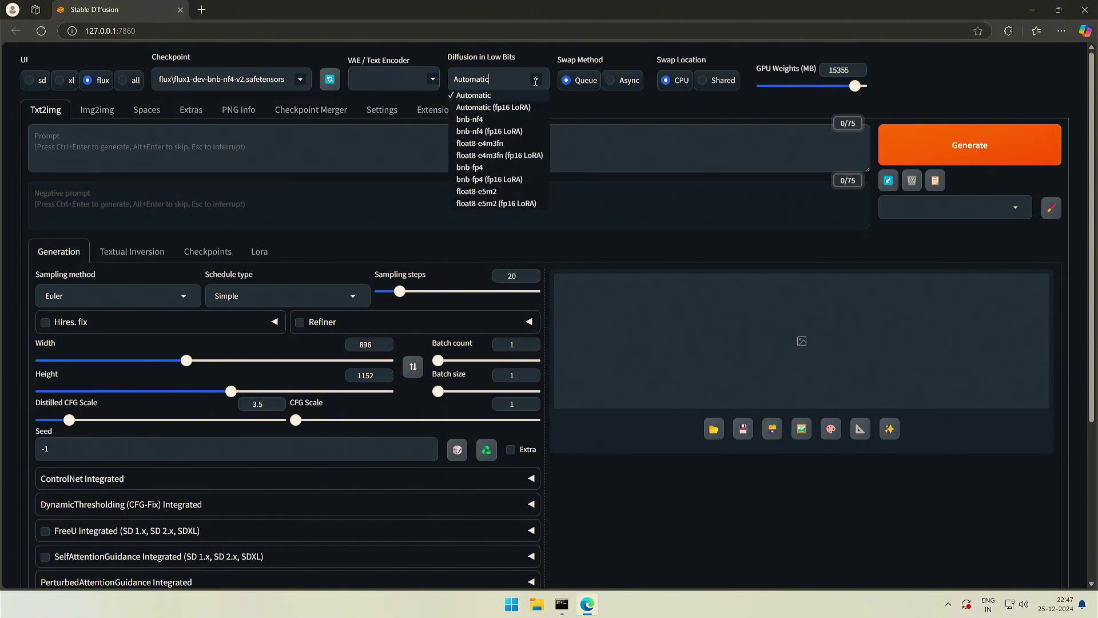
left_click(559, 104)
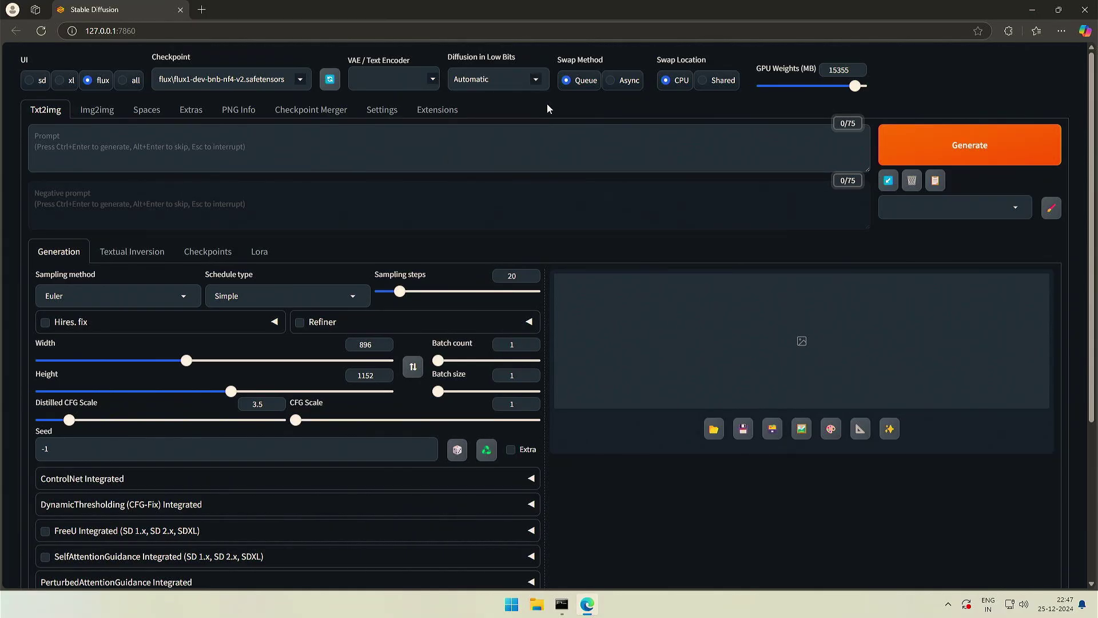
left_click(249, 81)
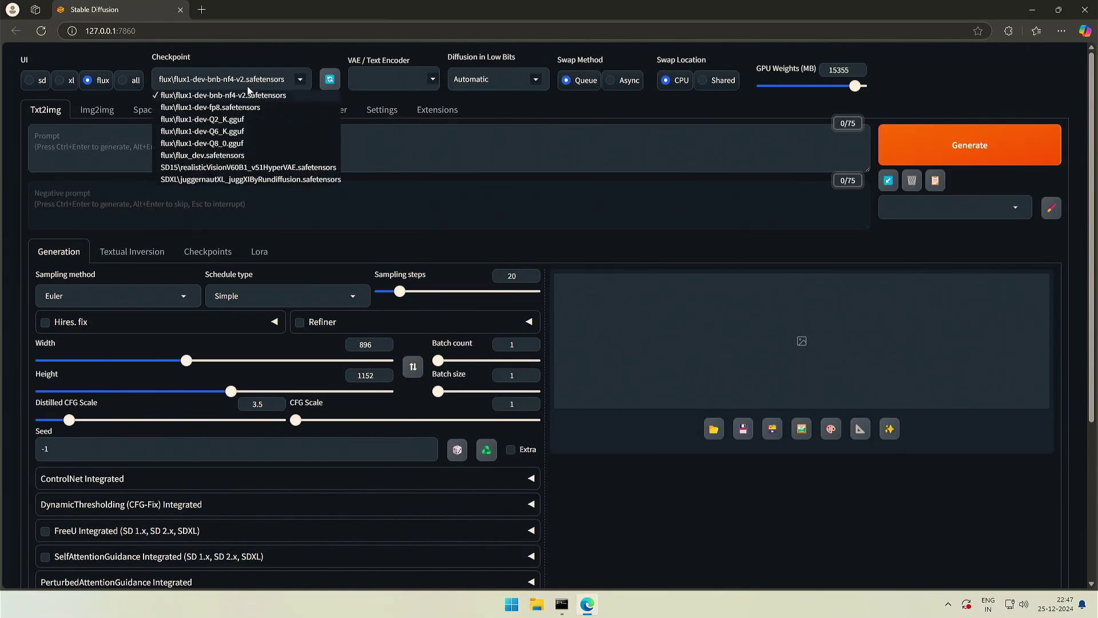
left_click(220, 98)
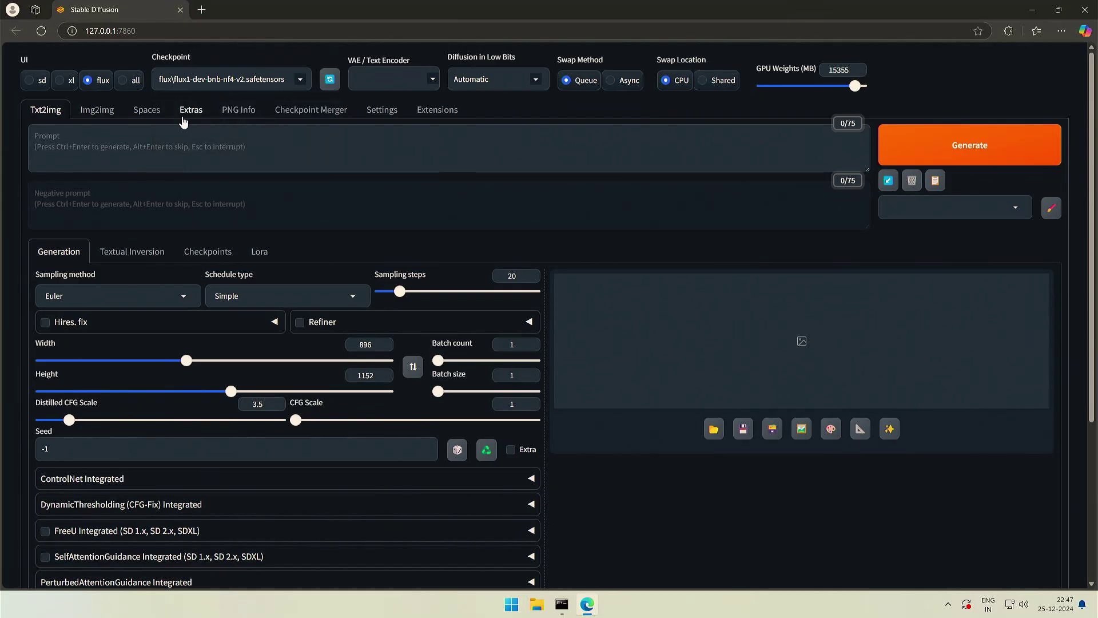
- Generate an image from the prompt "a flying dog" and view the result enlarged
left_click(165, 146)
type("a")
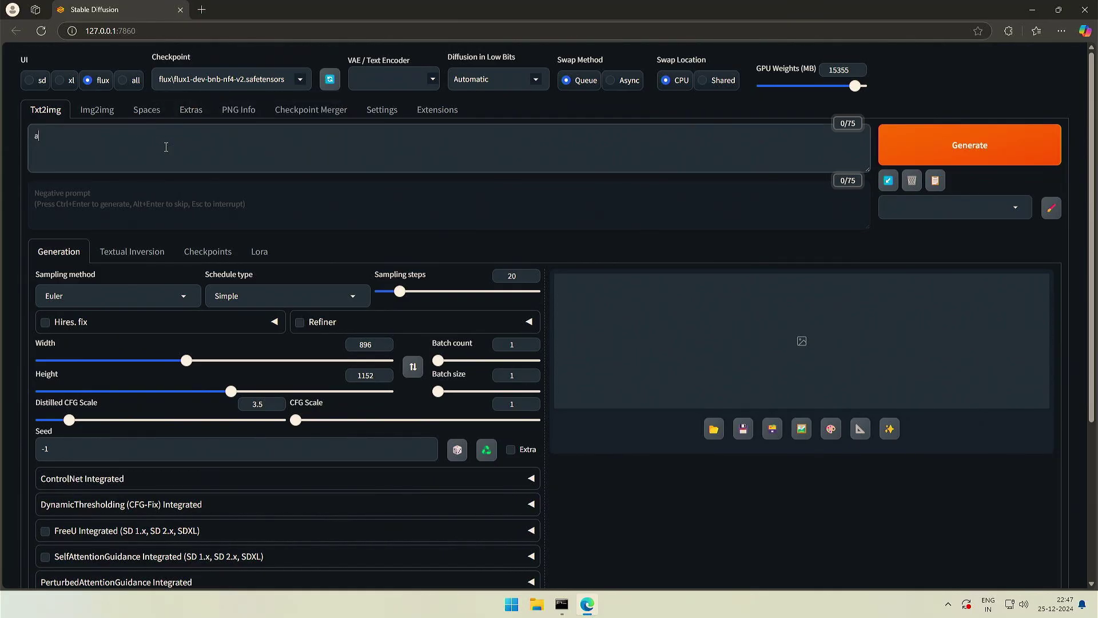
type(" flying go")
key("BackSpace")
key("BackSpace")
type("dog")
left_click(937, 145)
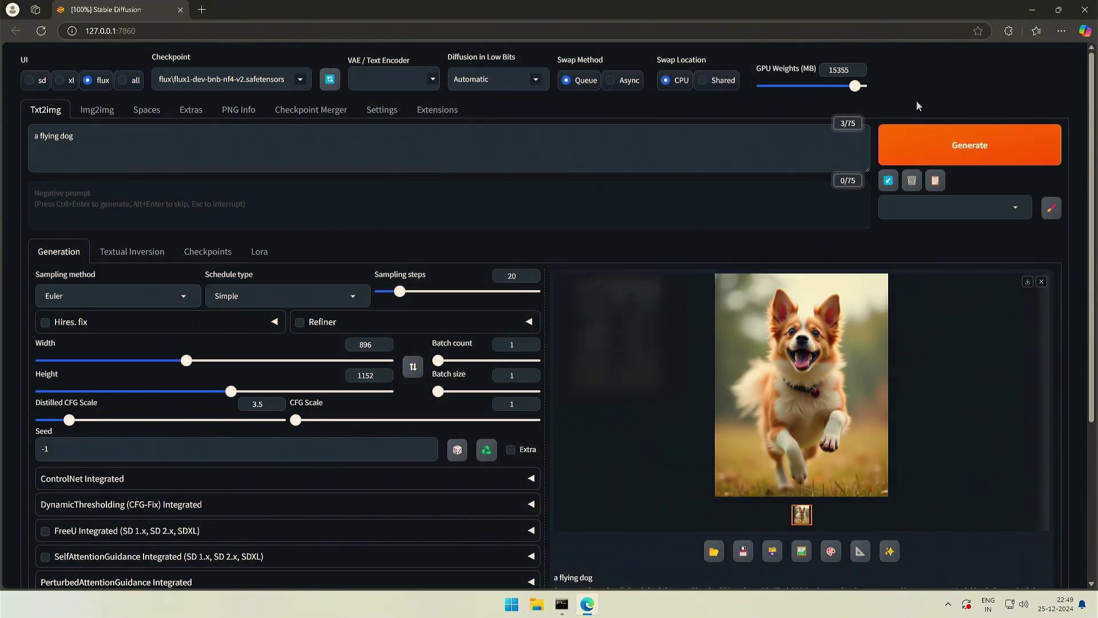
left_click(784, 318)
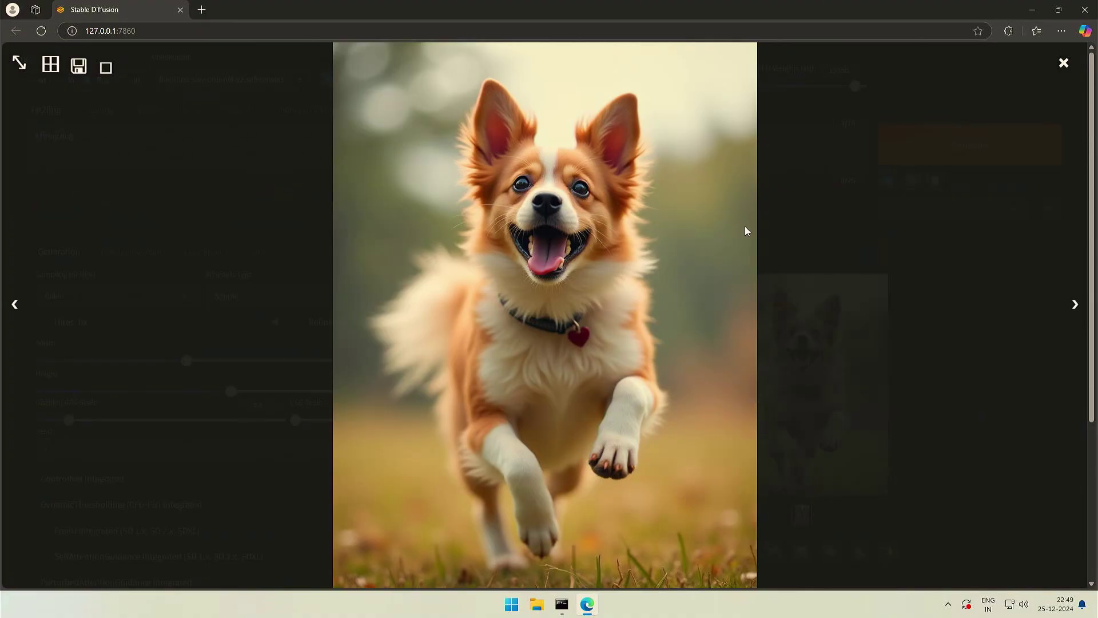
left_click(779, 217)
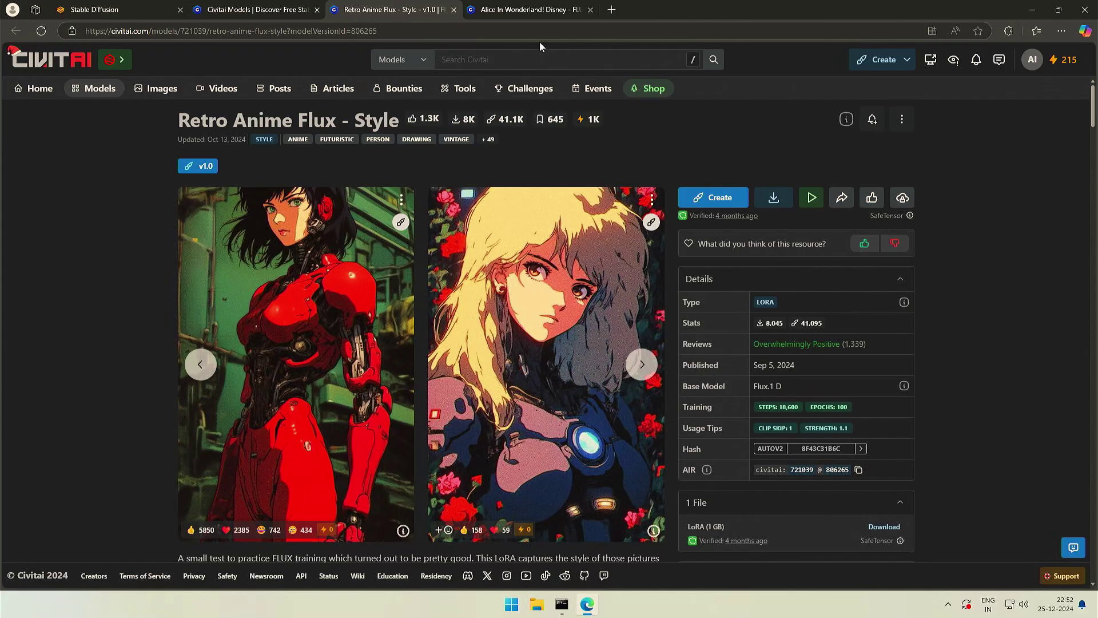
- Check the base model listed for the Retro Anime Flux - Style LoRA on its Civitai page
left_click_drag(755, 388, 787, 389)
left_click(794, 387)
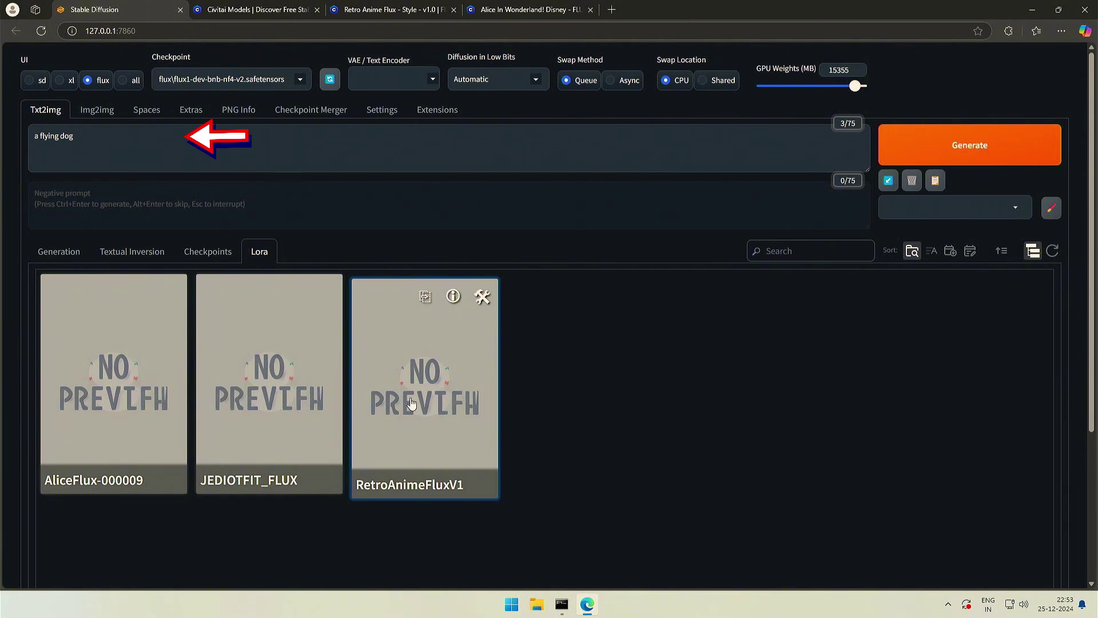
- Add the RetroAnimeFluxV1 LoRA to the flying dog prompt and generate the image again
left_click(411, 404)
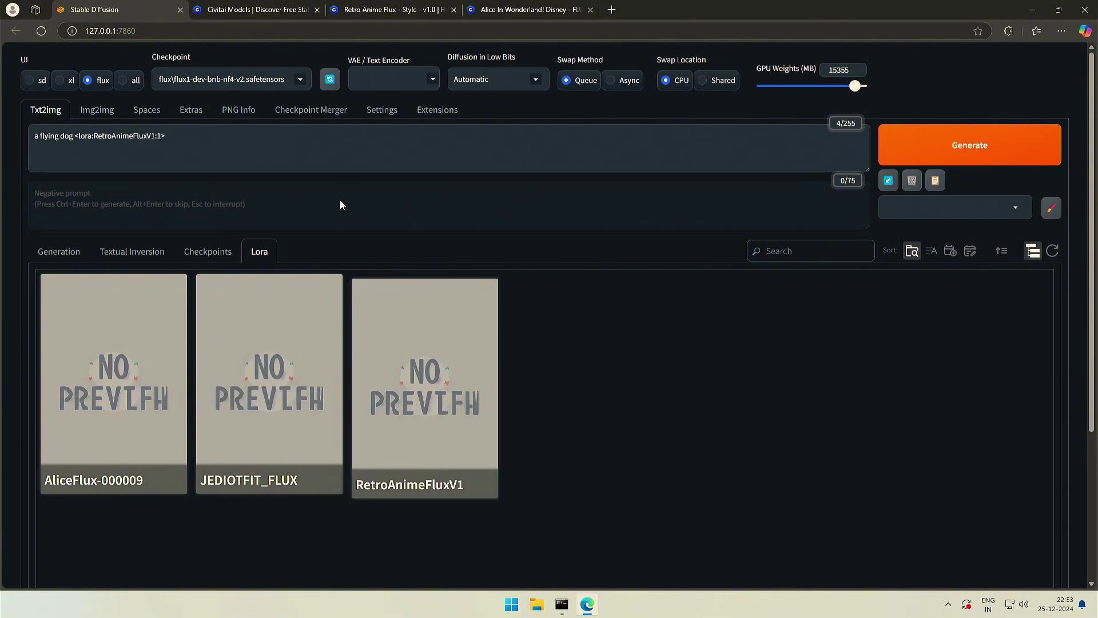
left_click(66, 258)
left_click(930, 144)
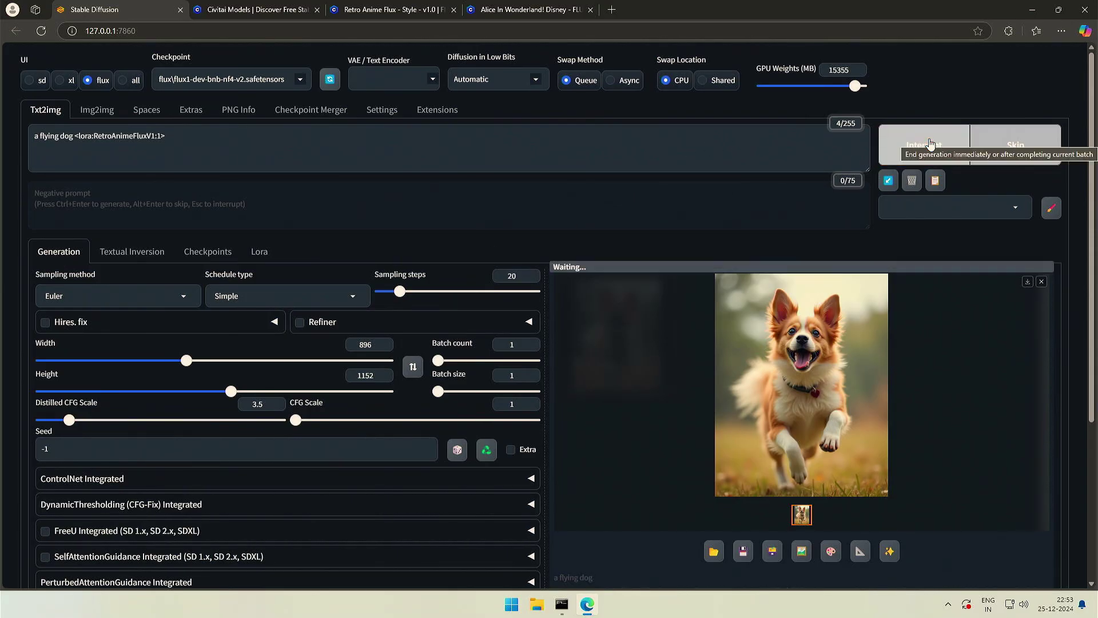
- Examine the Forge console log of the LoRA generation and recheck the LoRA's base model on Civitai
key("alt+Tab")
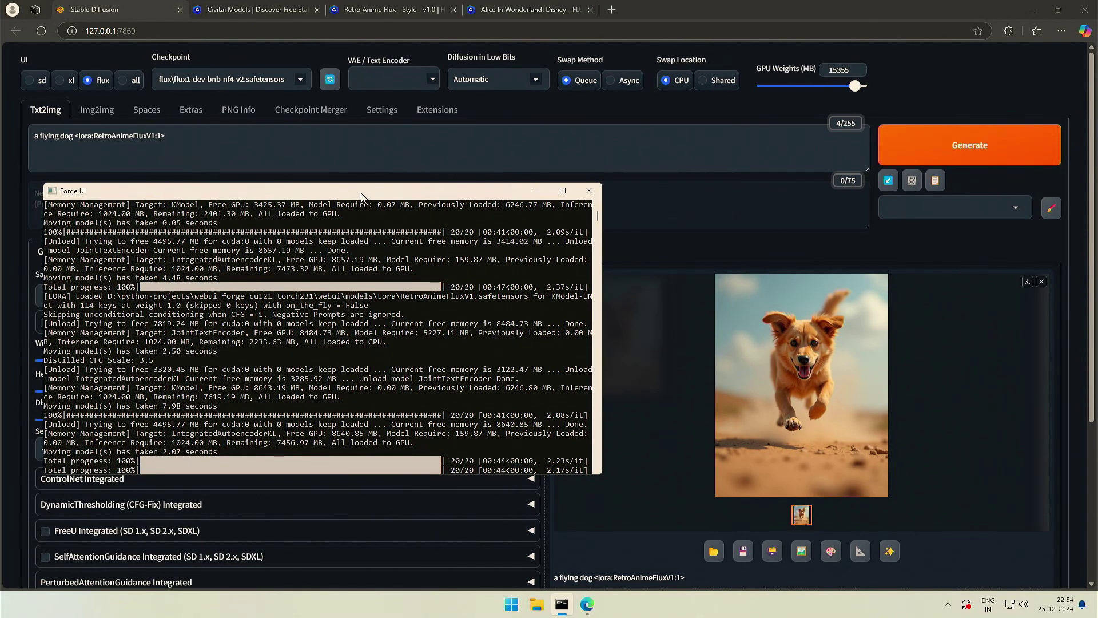
scroll(226, 392, "down", 2)
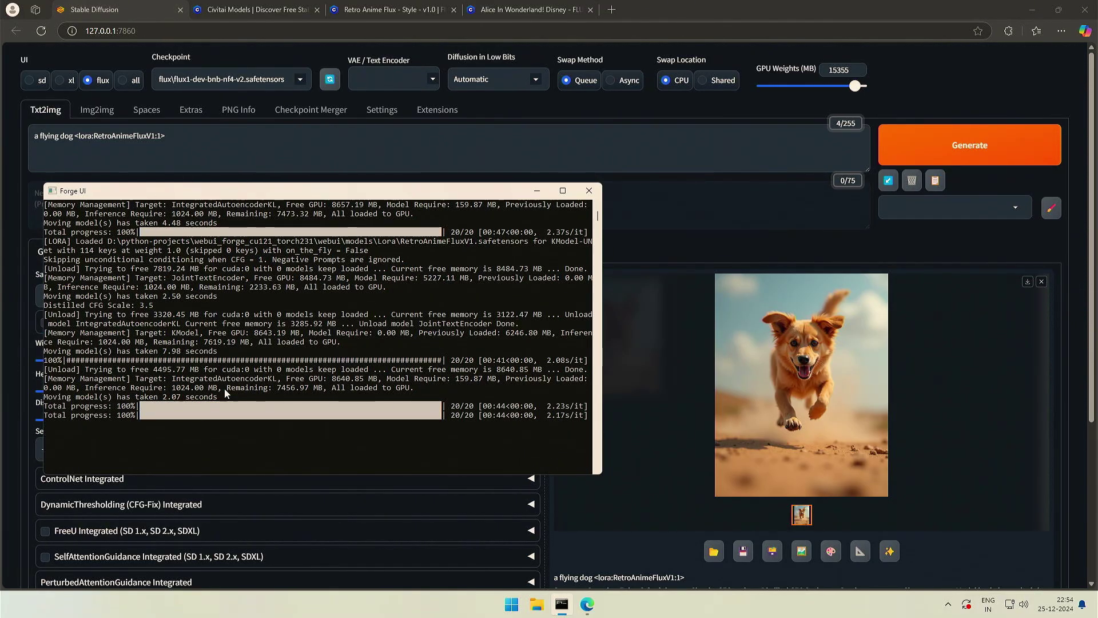
left_click(384, 8)
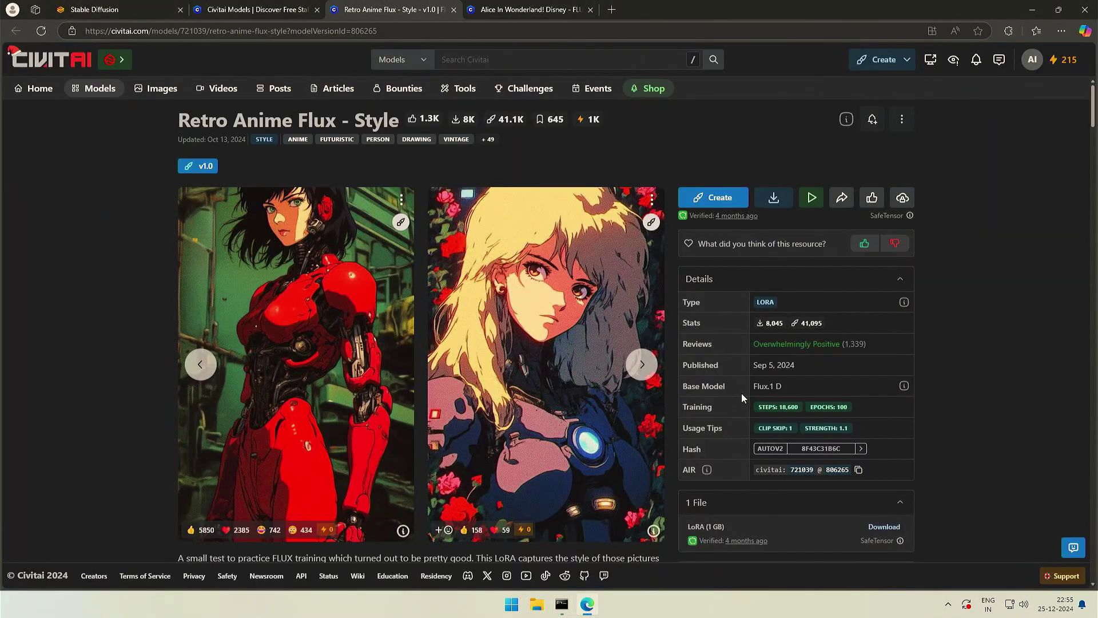
left_click(808, 383)
left_click(755, 387)
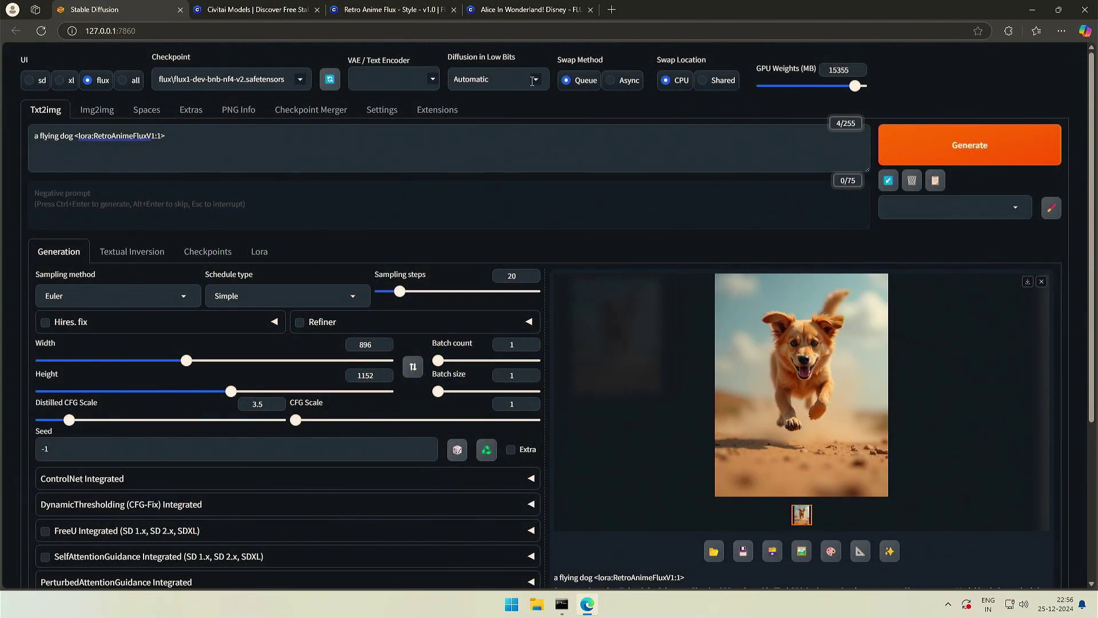
- Set Diffusion in Low Bits to Automatic (fp16 LoRA), regenerate the image and view it enlarged
left_click(534, 80)
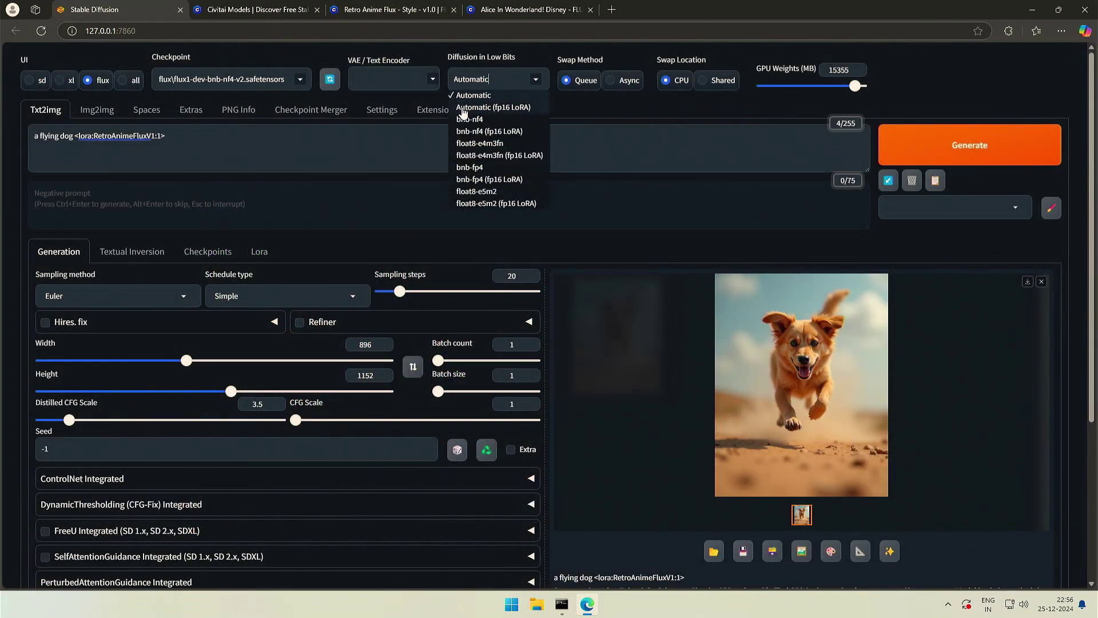
left_click(500, 108)
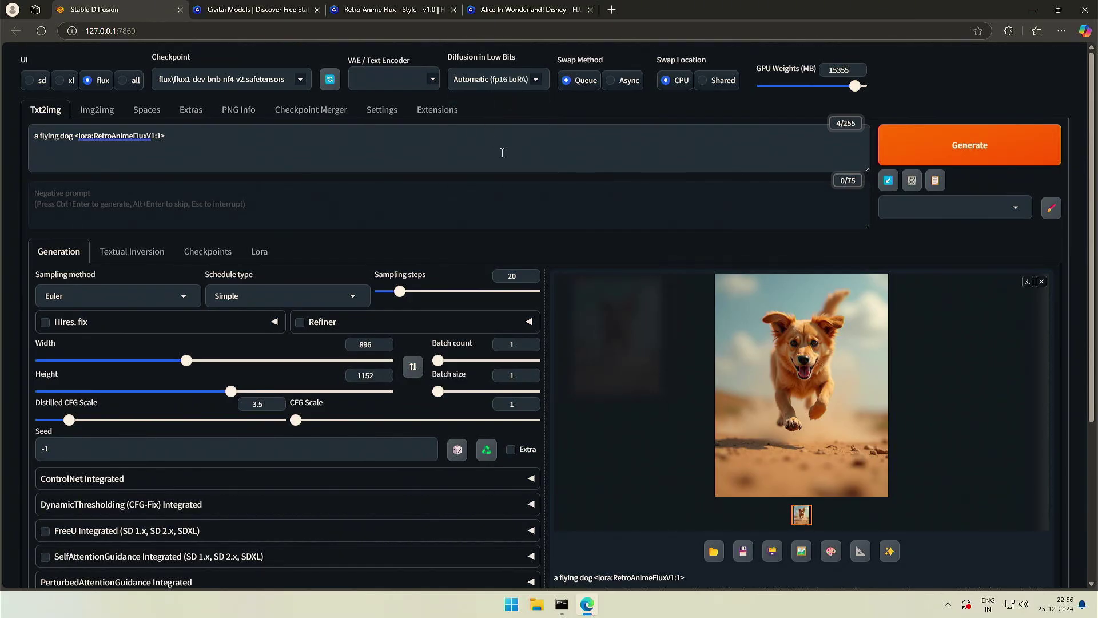
left_click(915, 144)
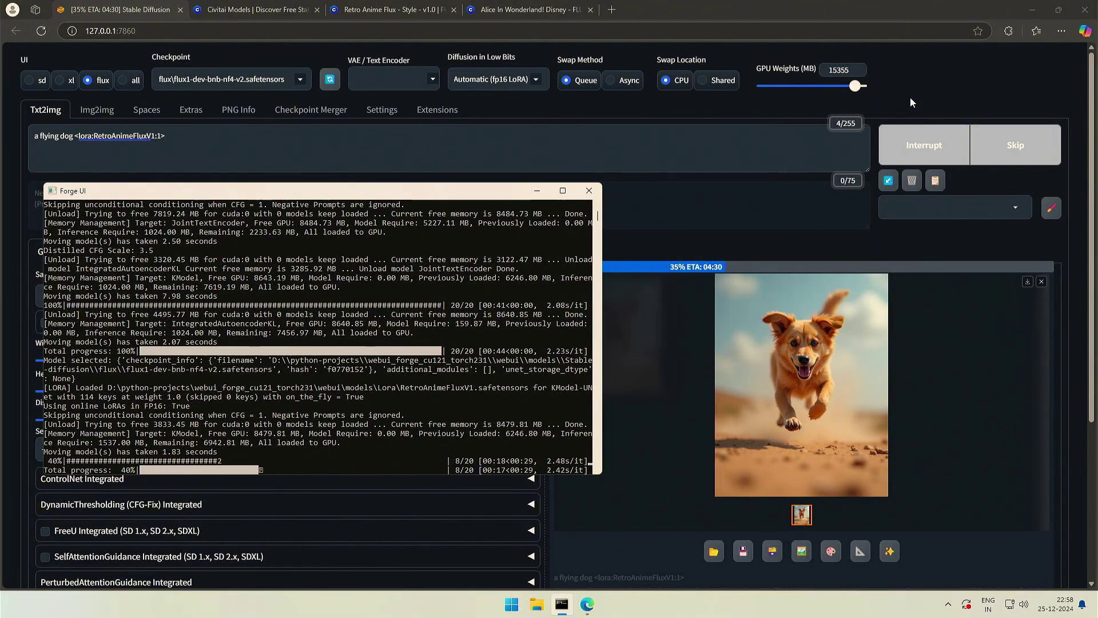
left_click(802, 408)
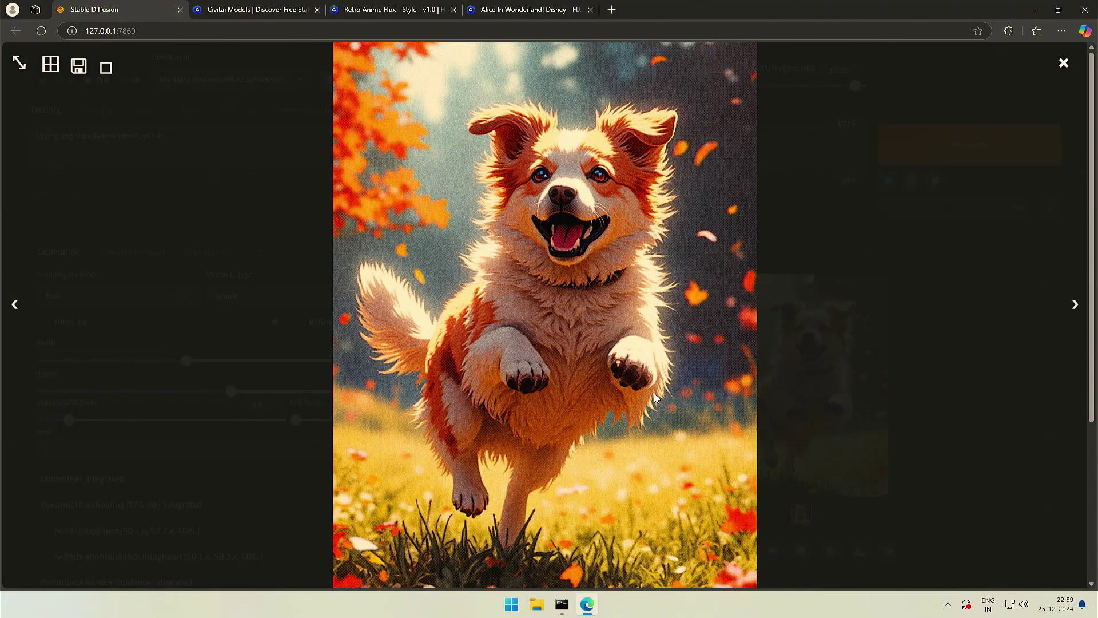
left_click(544, 297)
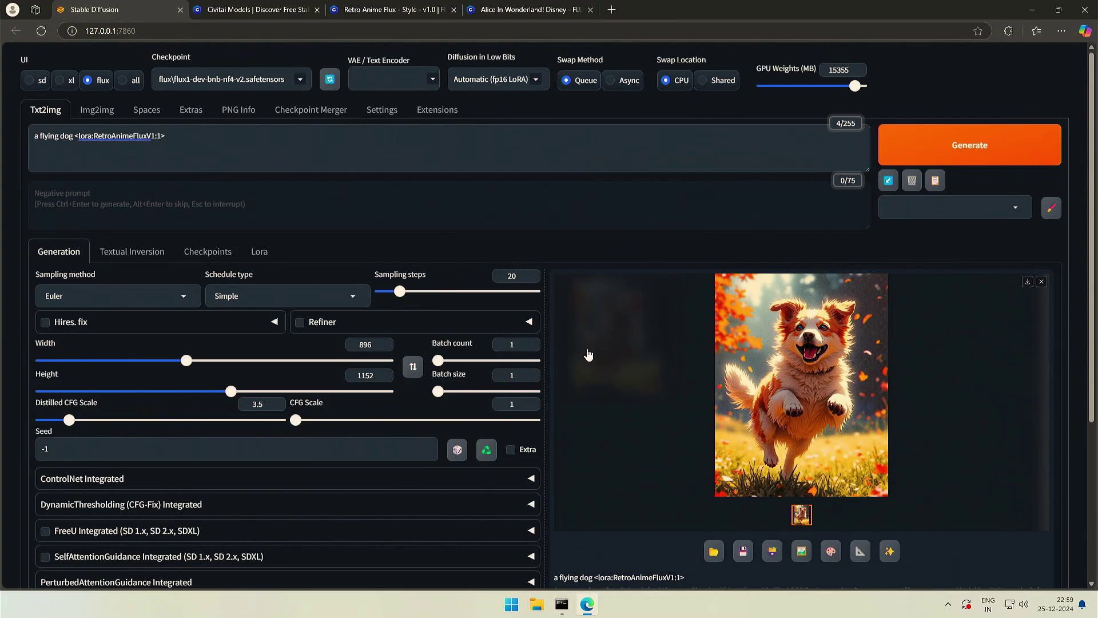
- Set Diffusion in Low Bits to bnb-nf4 (fp16 LoRA) and the Swap Method to Async
left_click(517, 78)
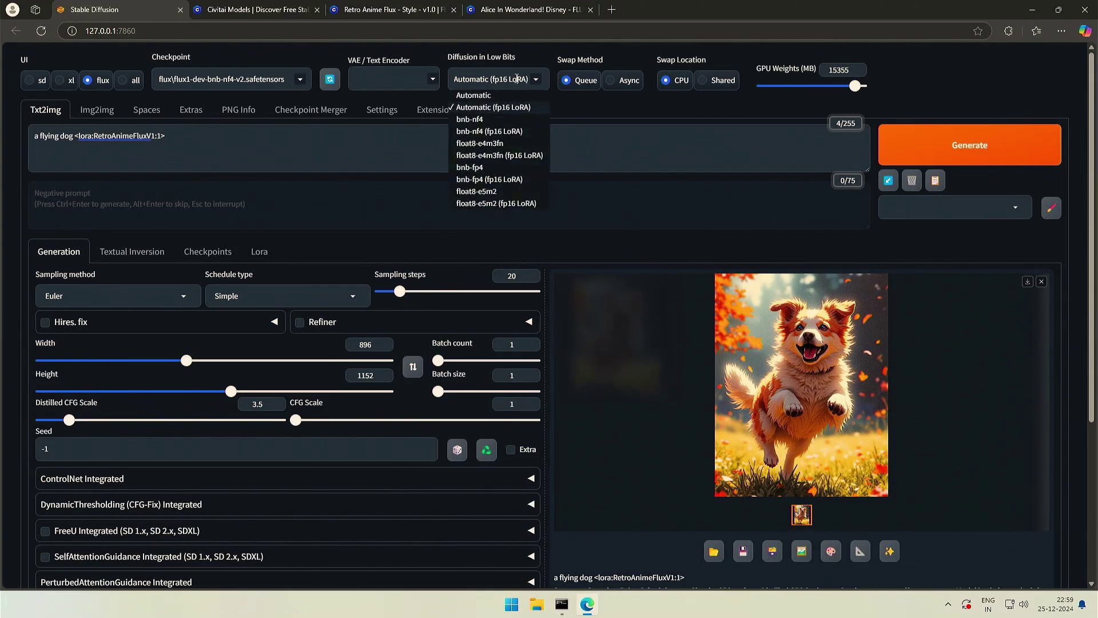
left_click(503, 133)
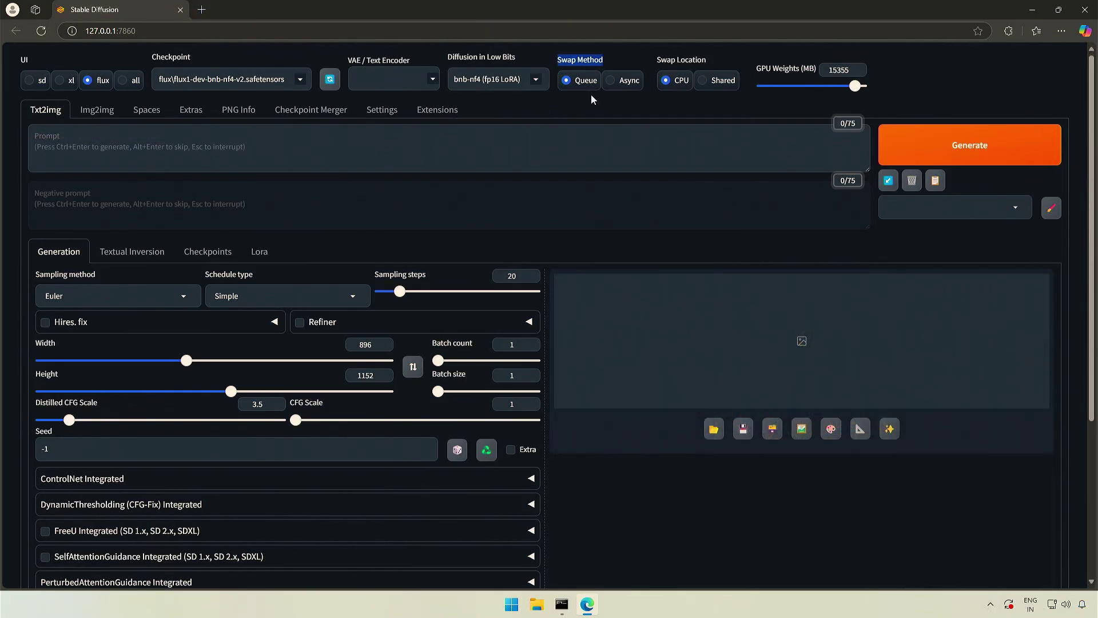
left_click(576, 103)
left_click(620, 83)
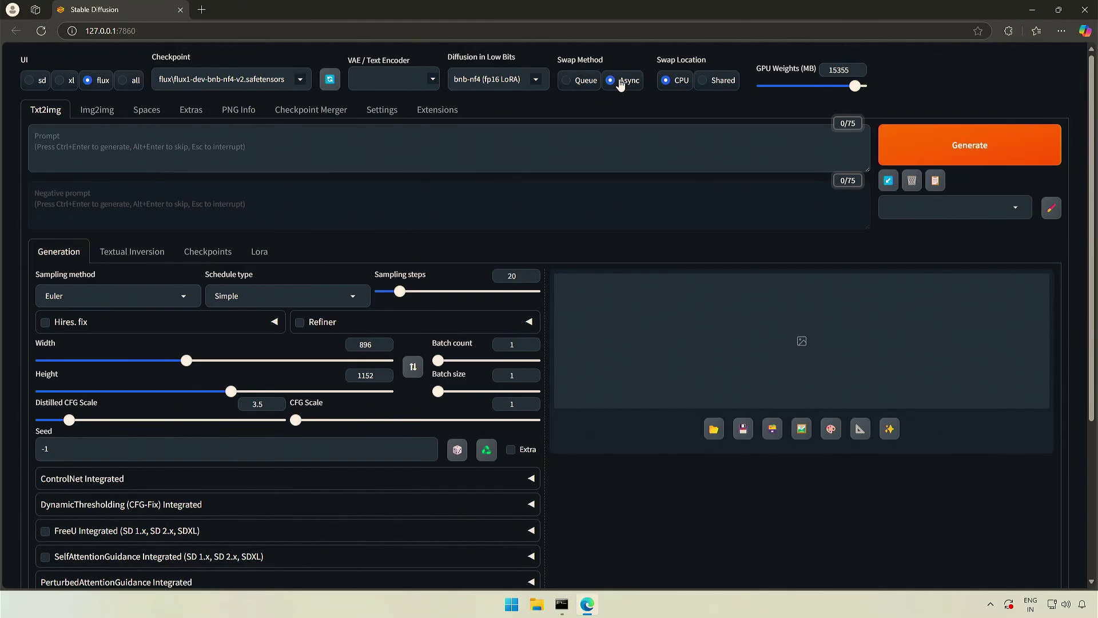
left_click(584, 83)
left_click(625, 85)
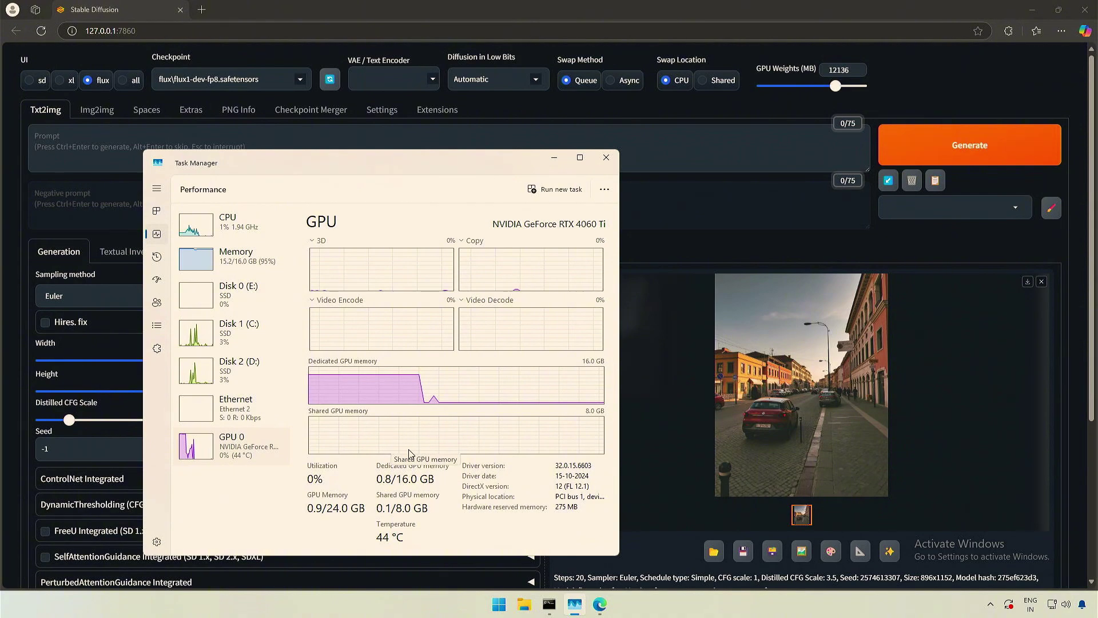
- Set the Swap Location to Shared
left_click(703, 80)
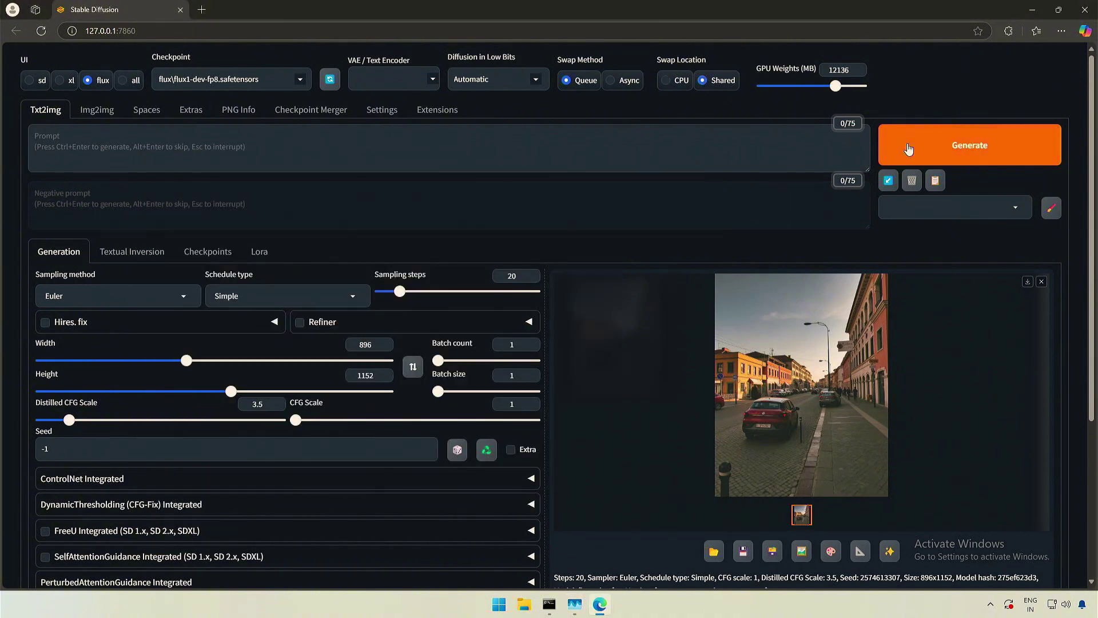
- Generate an image from the empty prompt with the Queue swap method and Shared swap location
left_click(908, 149)
key("alt+Tab")
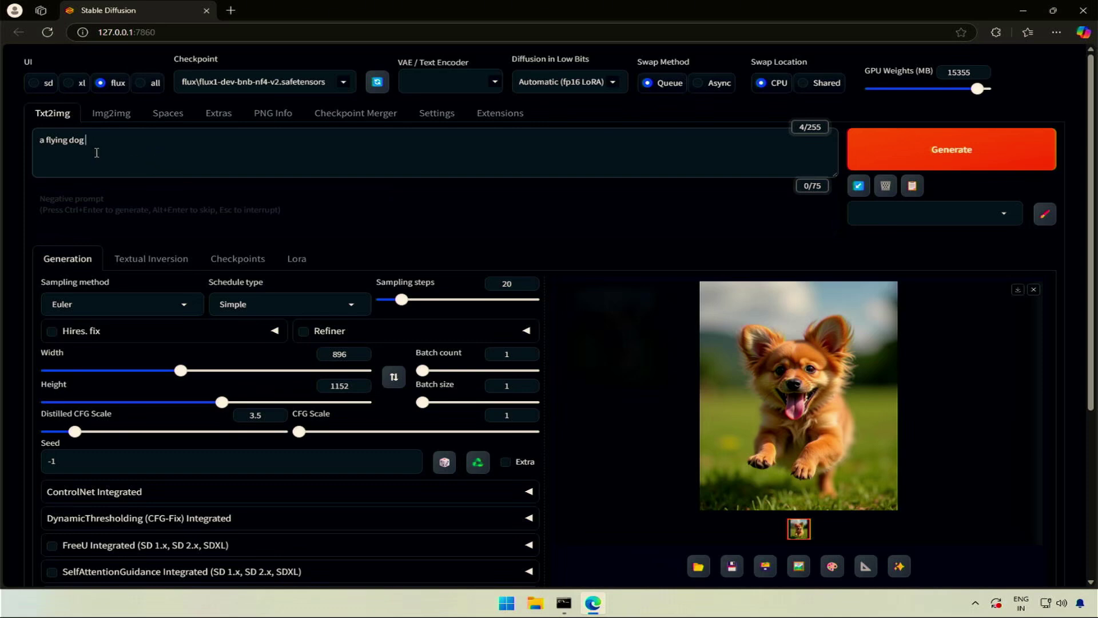
- Raise and lower the attention weight of a word in the prompt "a flying dog"
key("ctrl+Up")
key("ctrl+Up")
key("ctrl+Up")
key("ctrl+Up")
key("ctrl+Down")
key("ctrl+Down")
key("ctrl+Down")
key("ctrl+Down")
key("ctrl+Down")
key("ctrl+Down")
key("ctrl+Down")
key("ctrl+Down")
key("ctrl+Down")
key("ctrl+Down")
key("ctrl+Down")
key("ctrl+Down")
key("ctrl+Down")
key("ctrl+Down")
key("ctrl+Down")
key("ctrl+Down")
key("ctrl+Down")
key("ctrl+Down")
- Clear the prompt and insert the RetroAnimeFluxV1 LoRA tag into it
key("ctrl+a")
key("BackSpace")
left_click(297, 259)
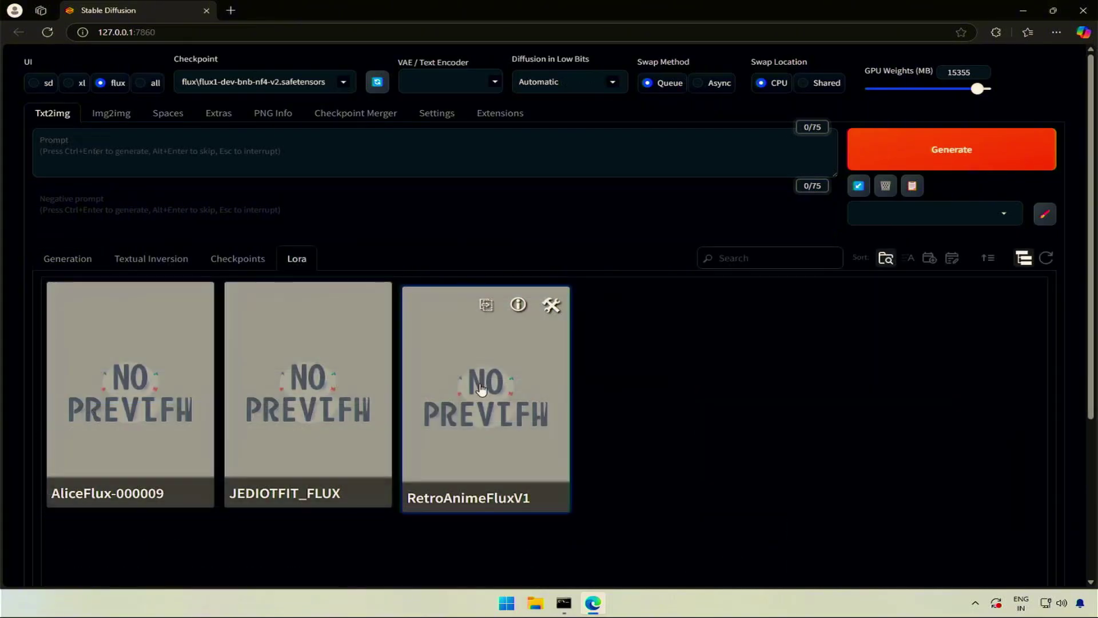
left_click(477, 400)
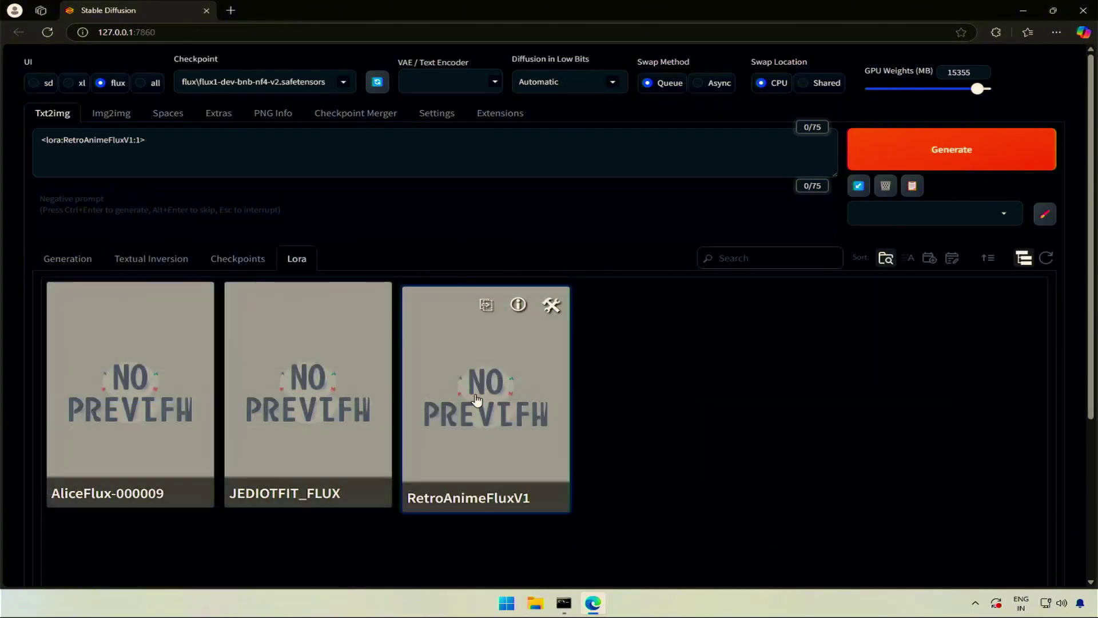
- Set the weight in the prompt's RetroAnimeFluxV1 LoRA tag to 6
left_click(131, 140)
key("End")
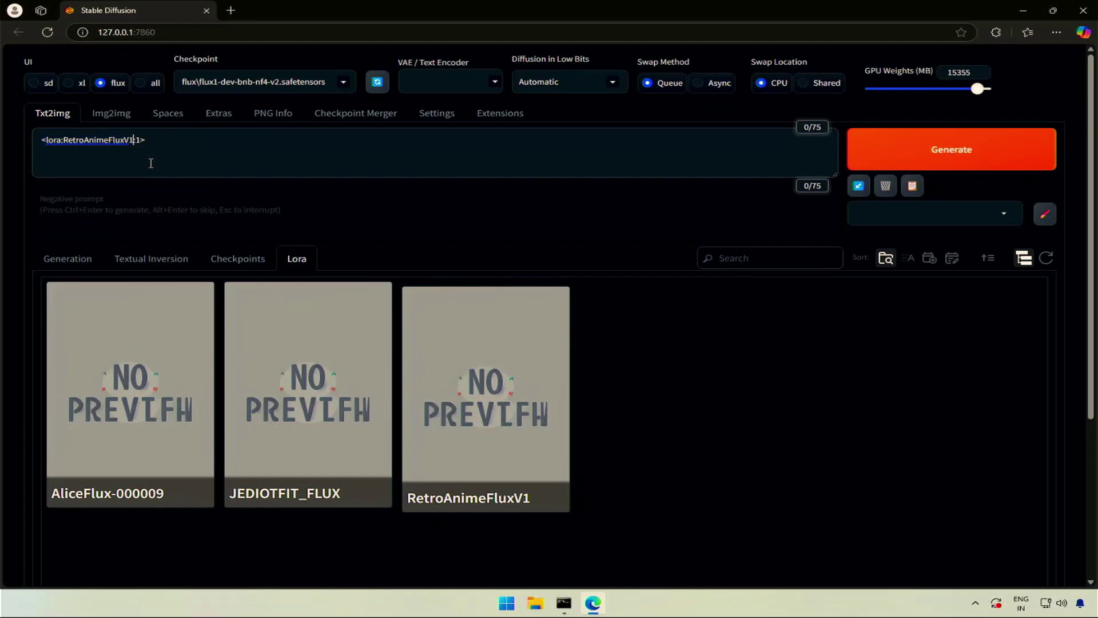
key("BackSpace")
key("BackSpace")
type("6>")
key("Left")
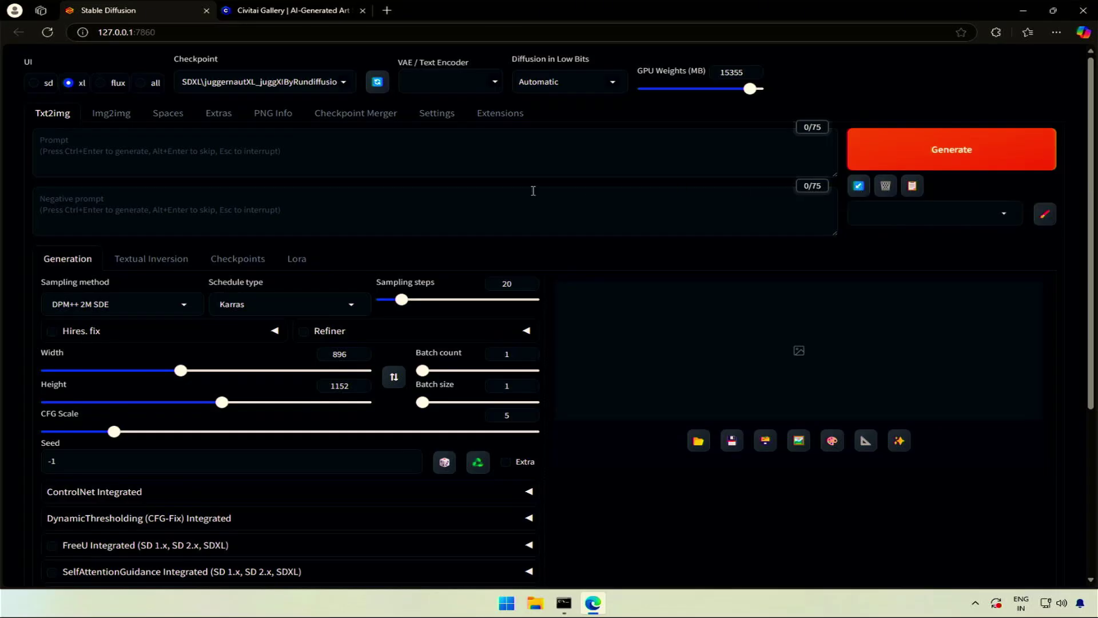
- Enter the prompt "a flying dog" and the negative prompt "low quality, bad image"
left_click(332, 149)
type("a flying dog")
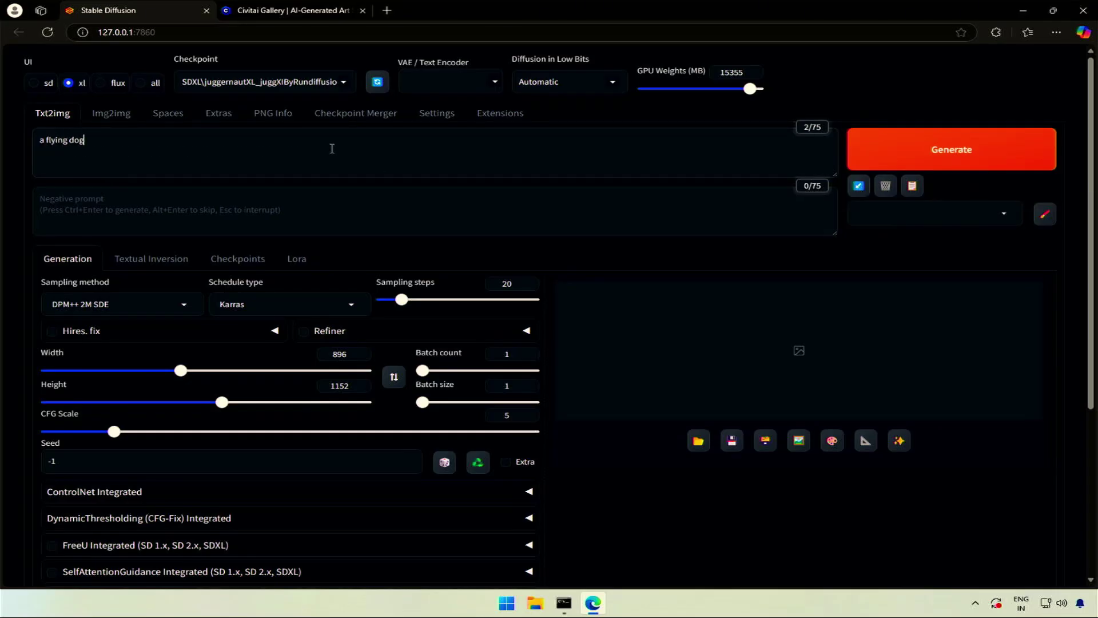
key("Tab")
type("low quality, bad image")
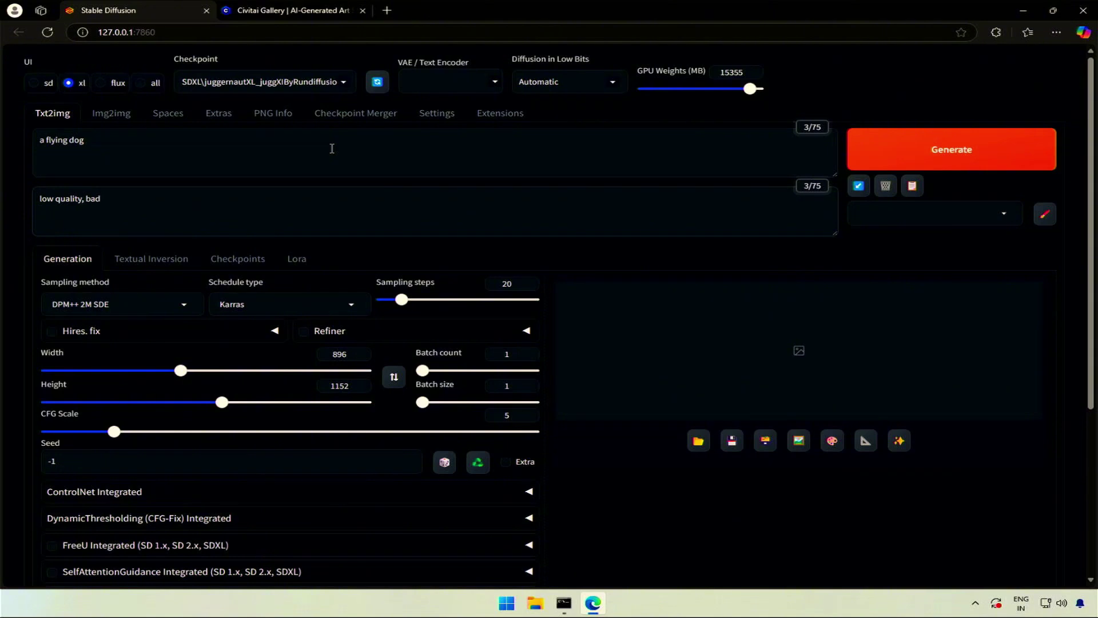
- Generate the flying dog image with the SDXL Juggernaut checkpoint and view it enlarged
left_click(965, 160)
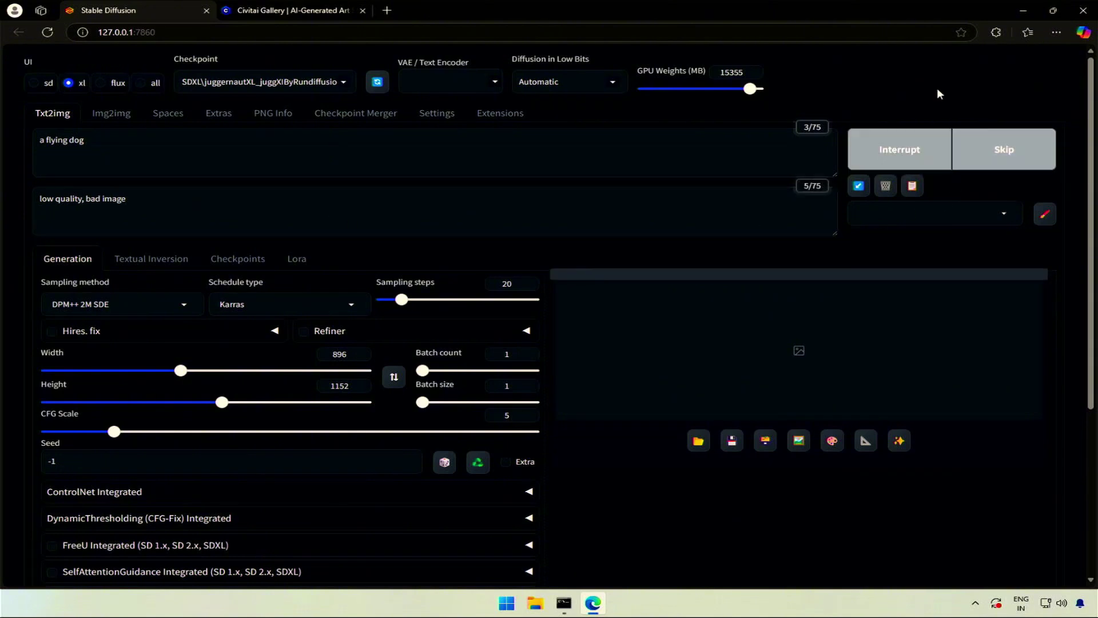
left_click(831, 362)
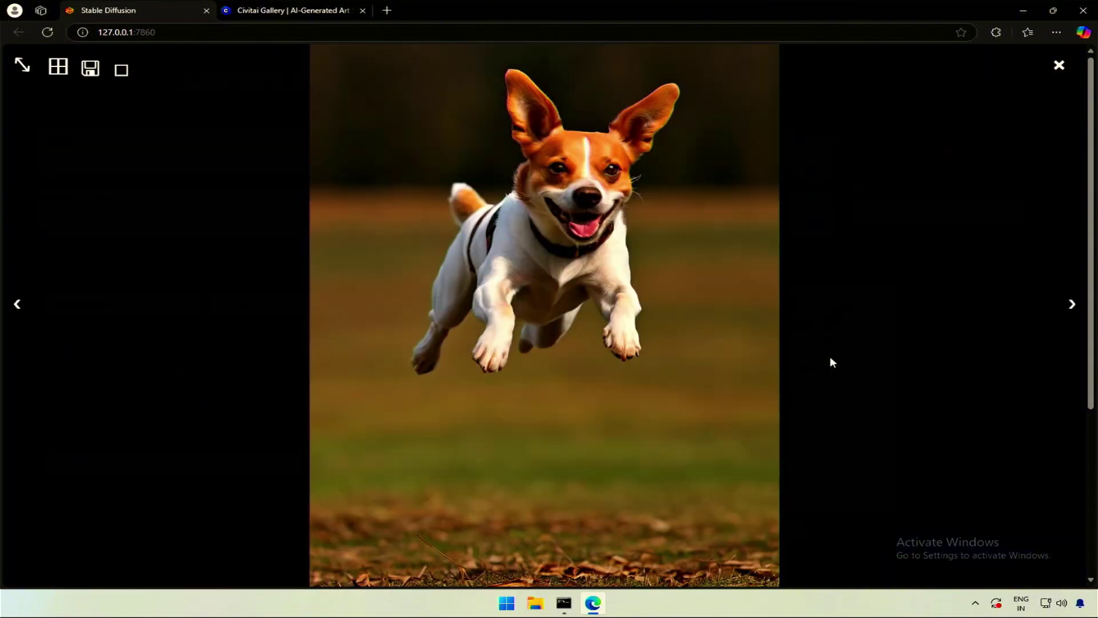
left_click(870, 305)
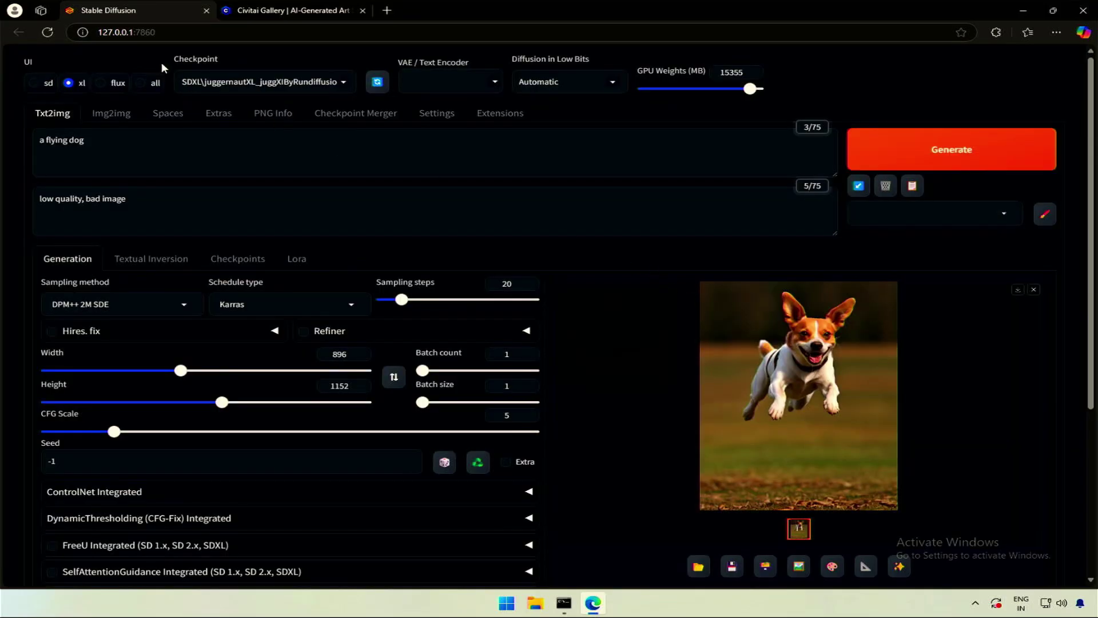
- Reload the page with the last generation's parameters restored, and regenerate the dog image for an enlarged view
left_click(48, 33)
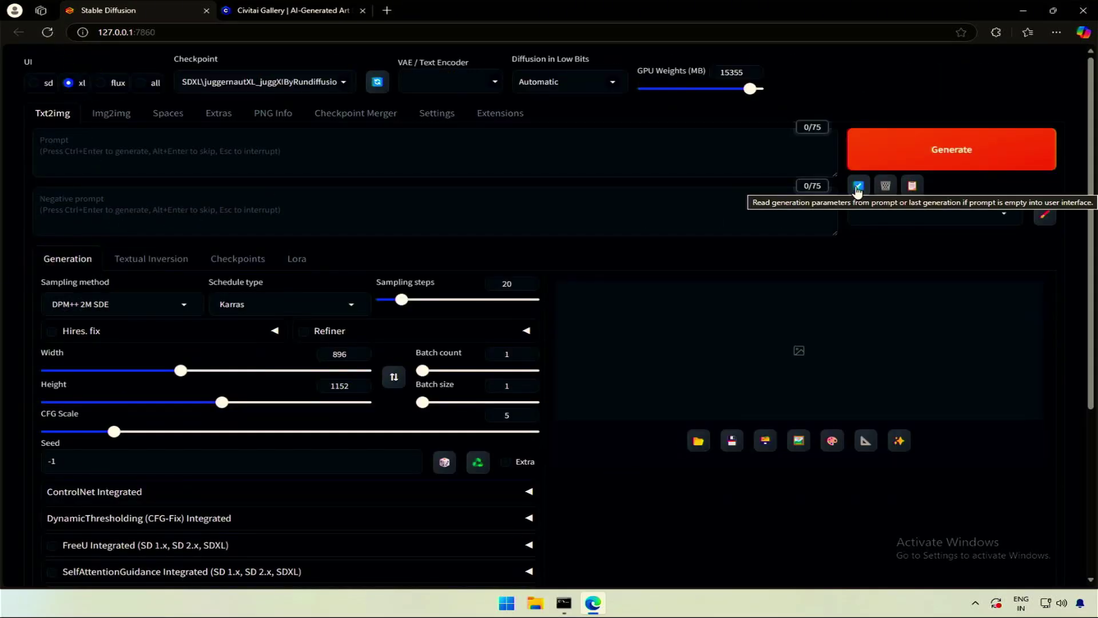
left_click(857, 187)
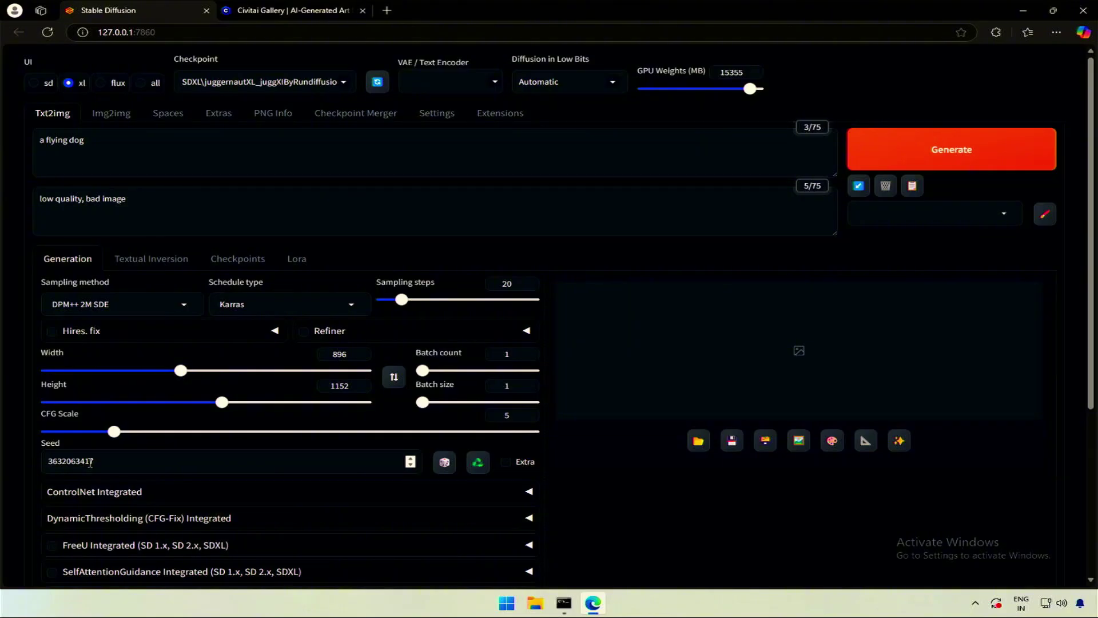
left_click(903, 148)
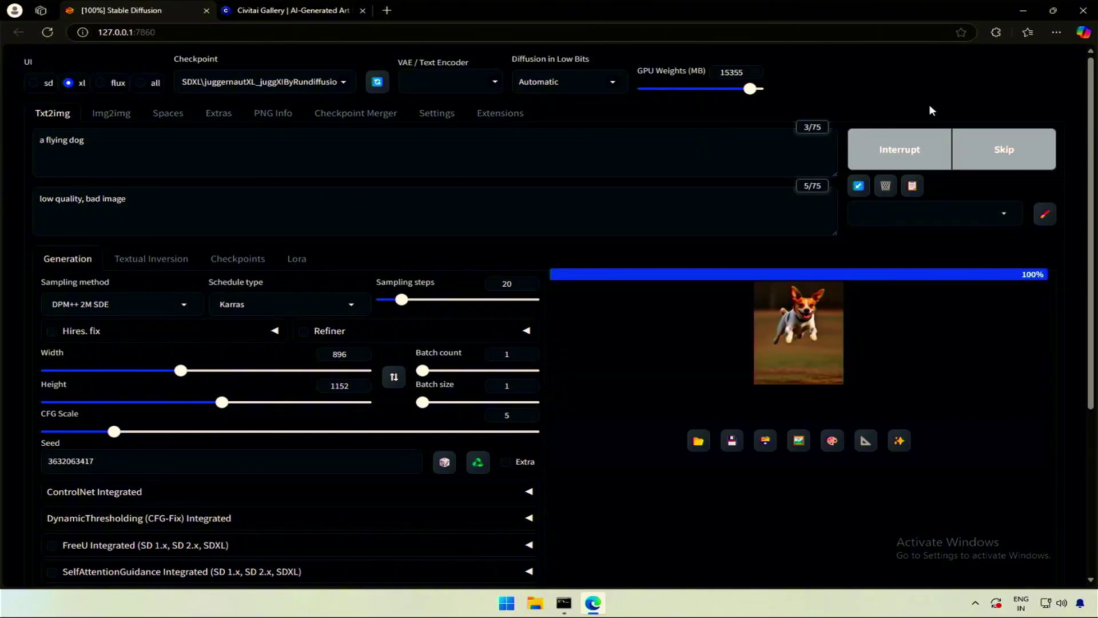
left_click(823, 365)
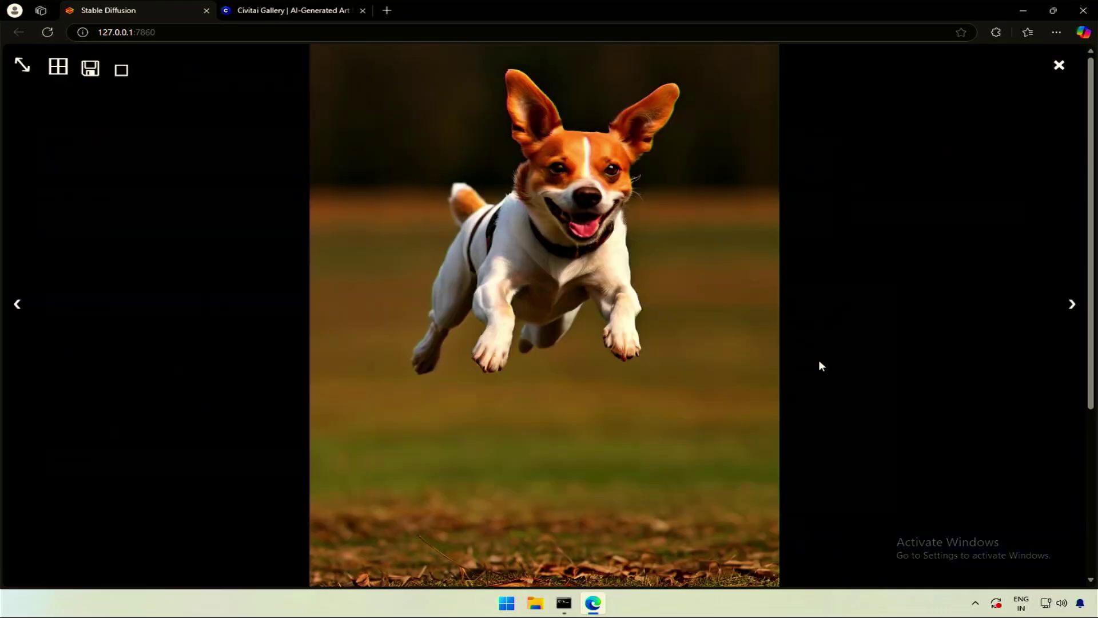
left_click(893, 313)
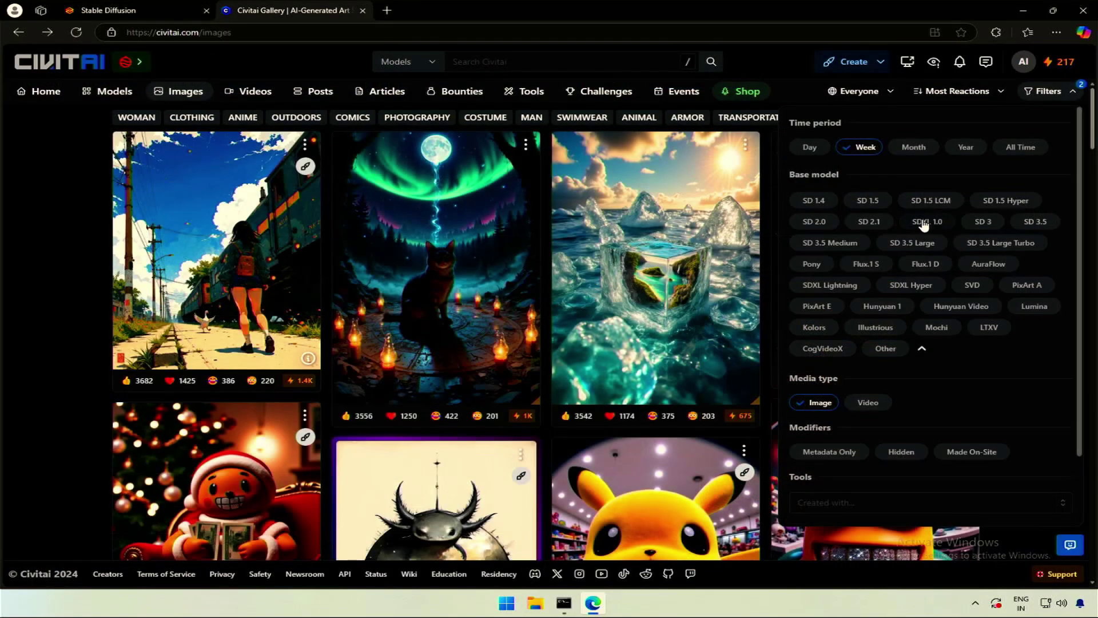
- Filter the Civitai images by the SDXL 1.0 base model and open the image of the yellow-eyed woman
left_click(926, 223)
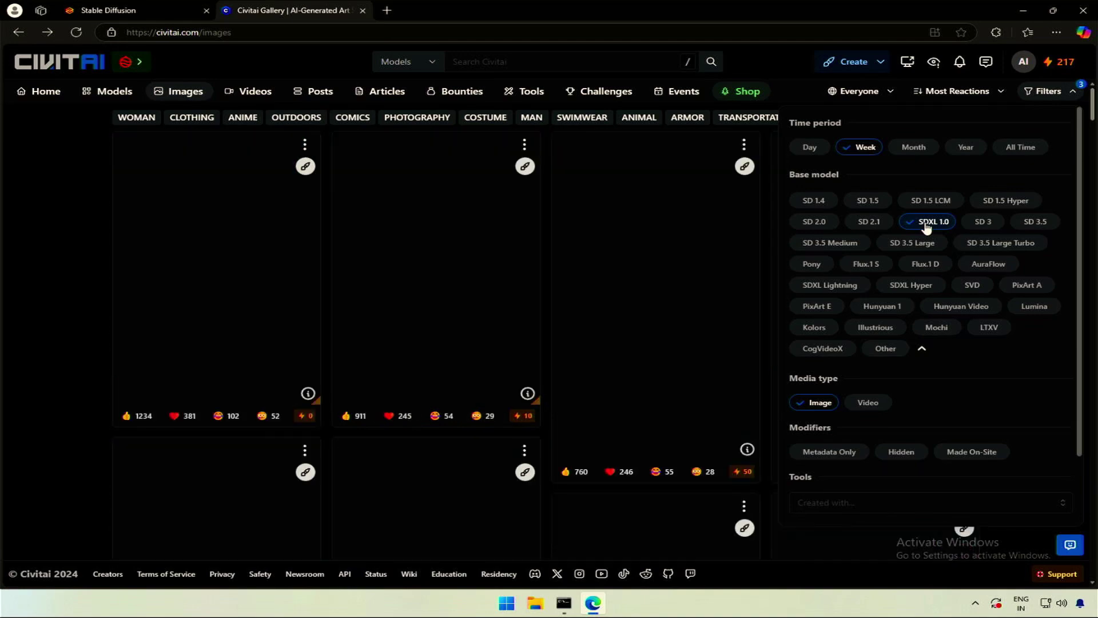
left_click(1047, 91)
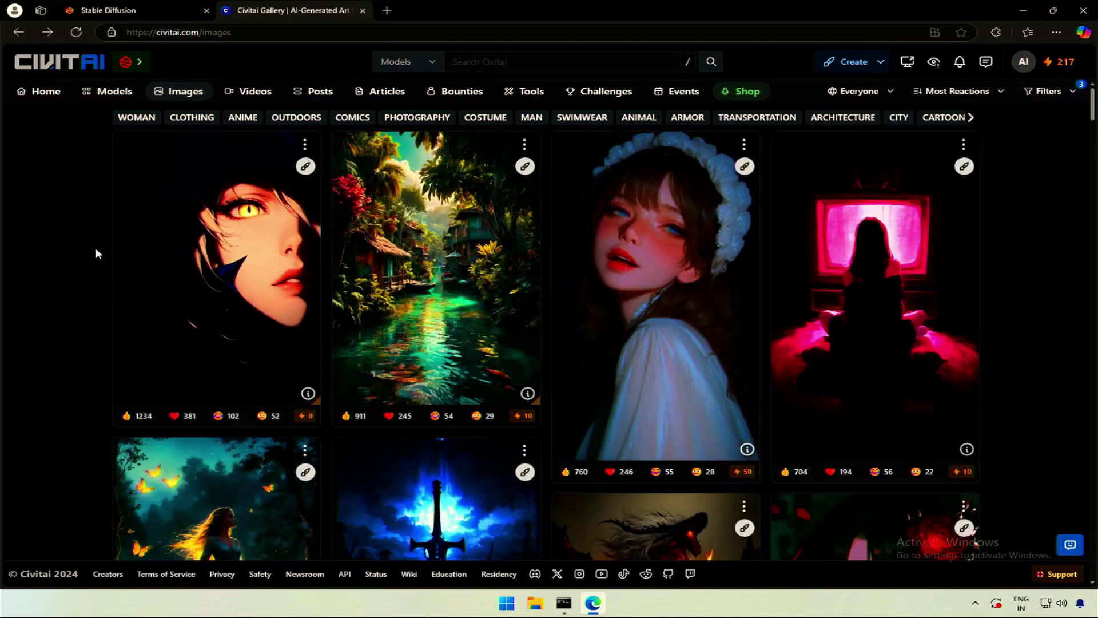
left_click(271, 260)
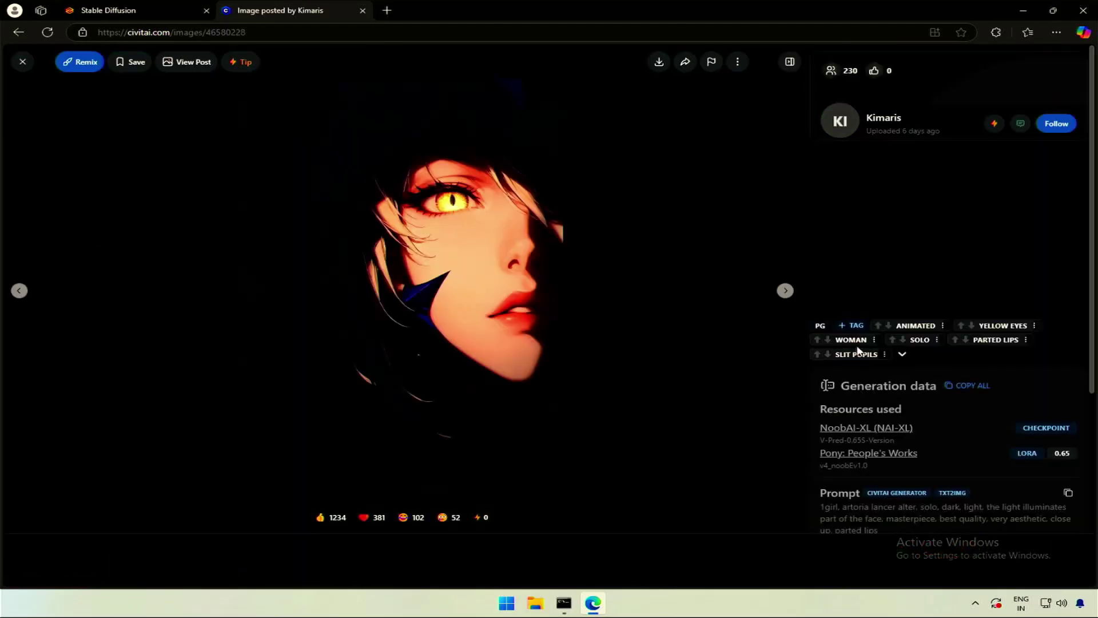
- Copy all generation data of the yellow-eyed woman image and look through its details
left_click(964, 388)
scroll(948, 397, "down", 3)
scroll(948, 402, "up", 3)
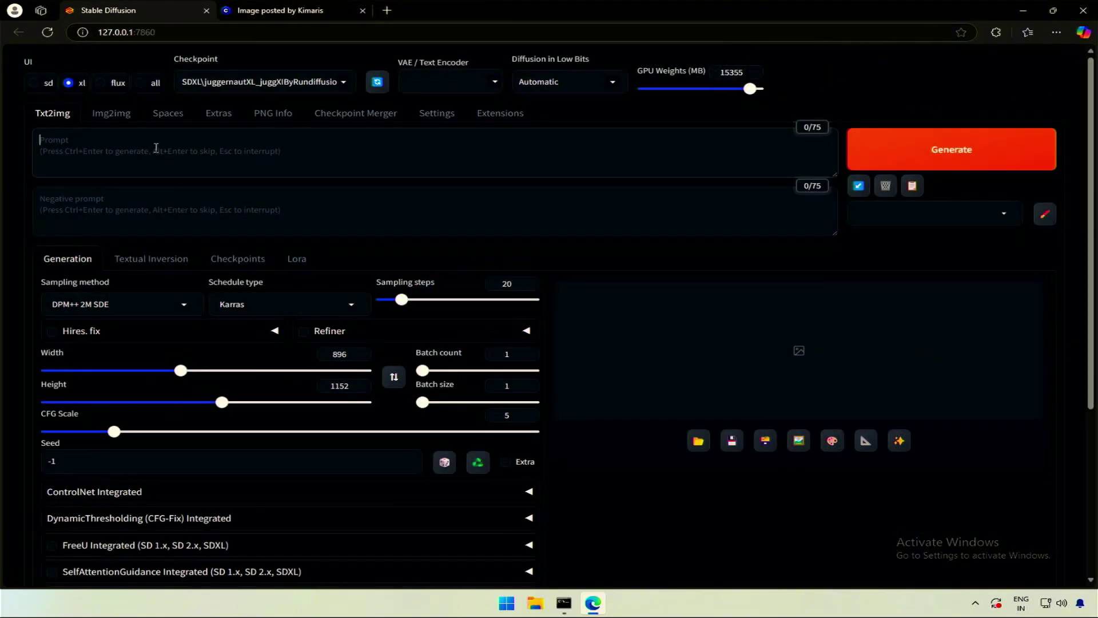
- Load the copied generation data into Forge's prompts and settings, and generate the image for an enlarged view
right_click(155, 147)
left_click(179, 263)
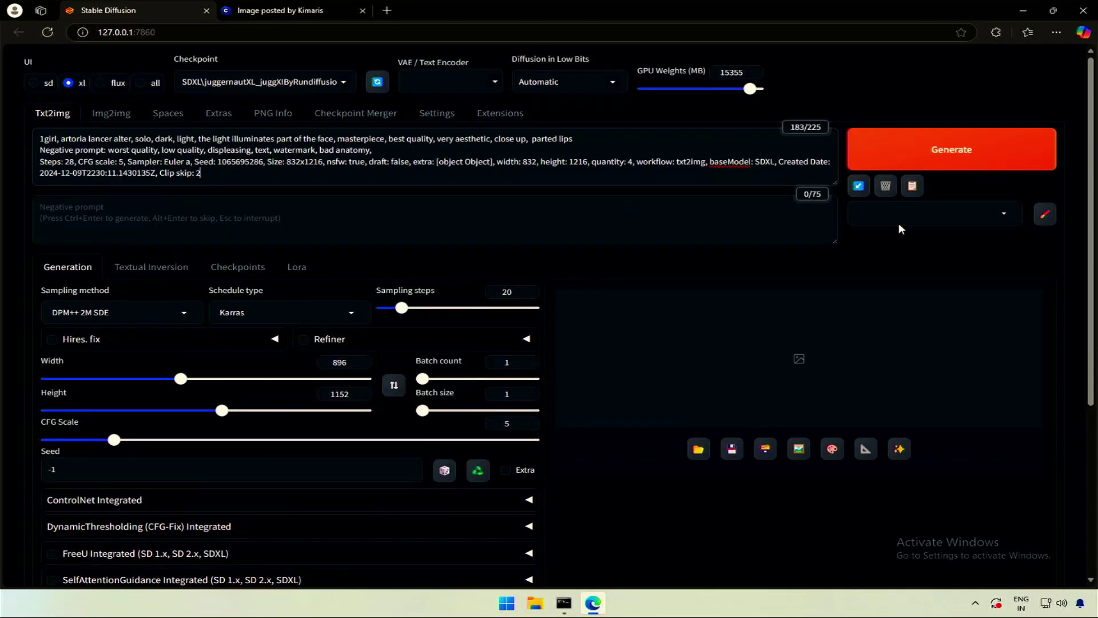
left_click(857, 192)
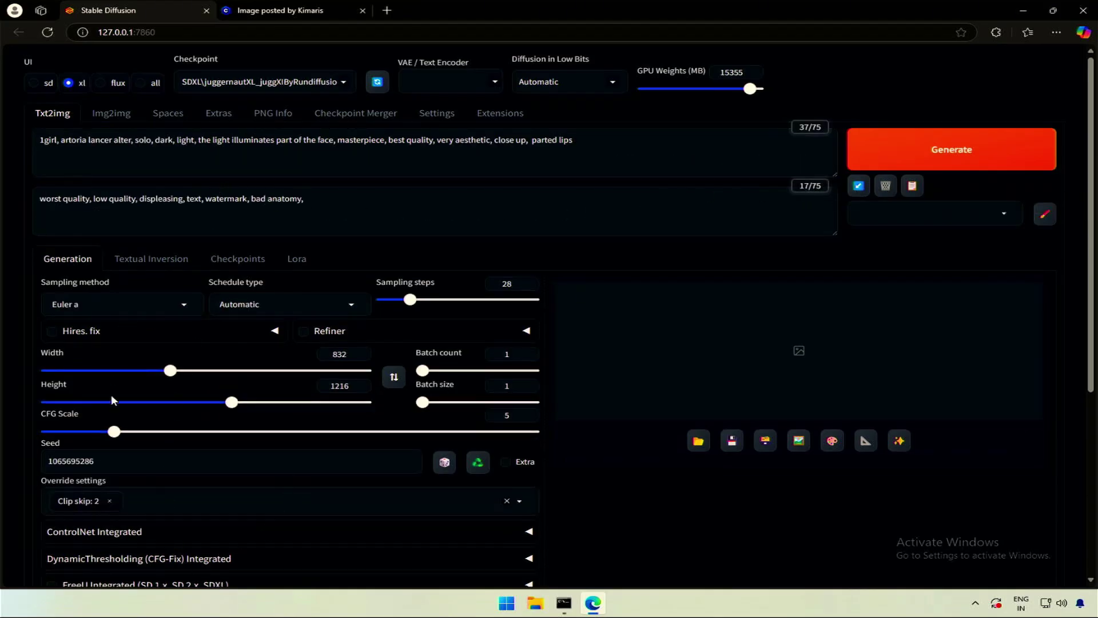
left_click(938, 149)
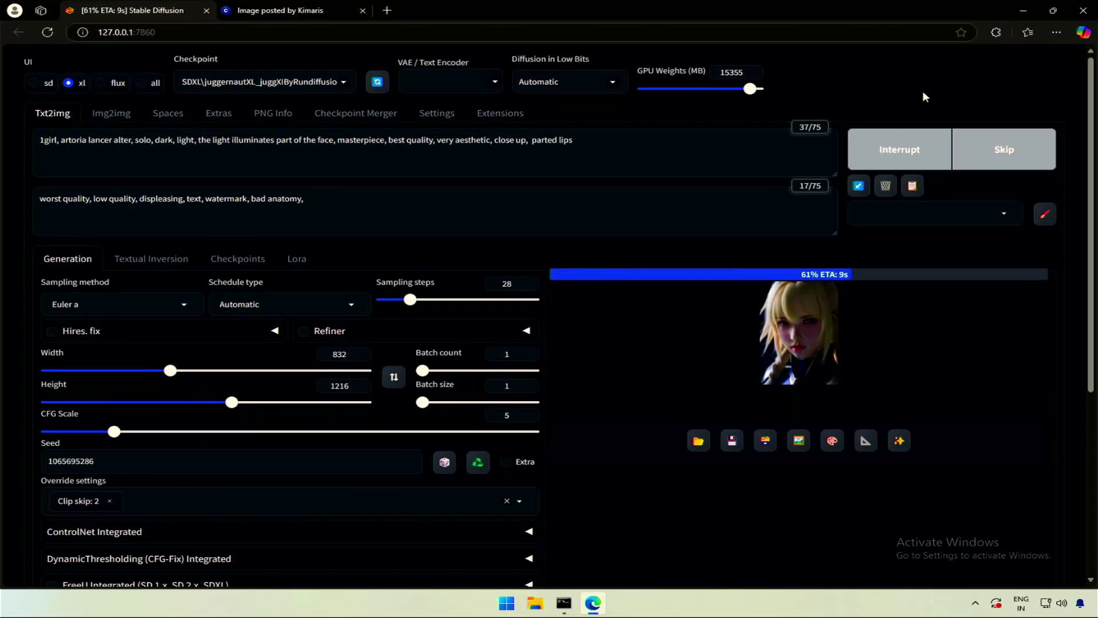
left_click(838, 384)
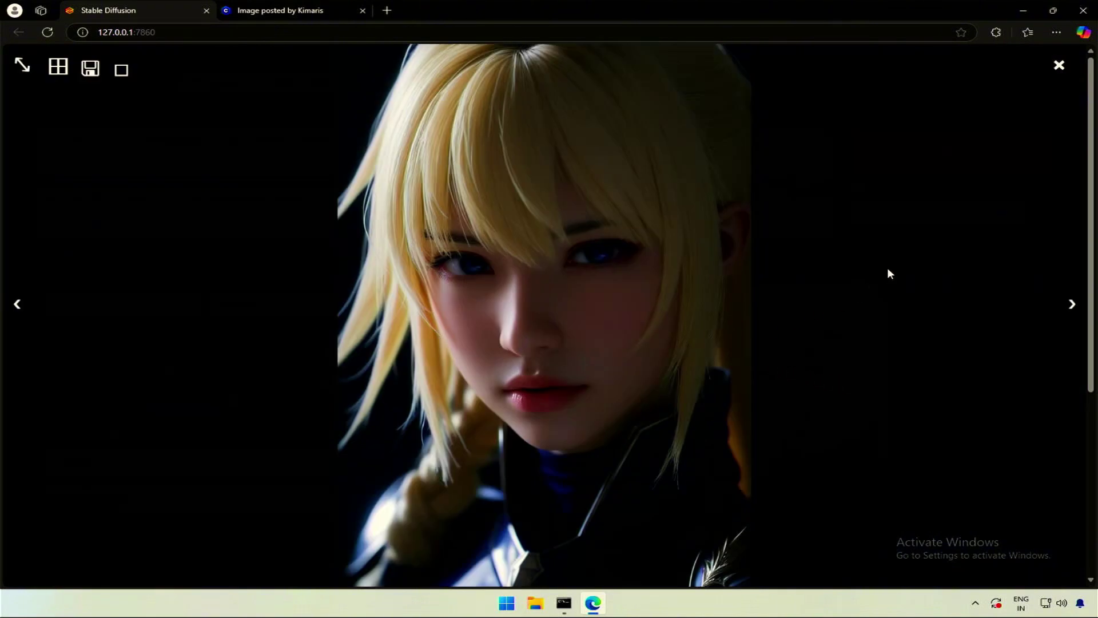
- Copy the generation data of the next Civitai image, the tropical water village, and load it into Forge in place of the current prompt
left_click(785, 291)
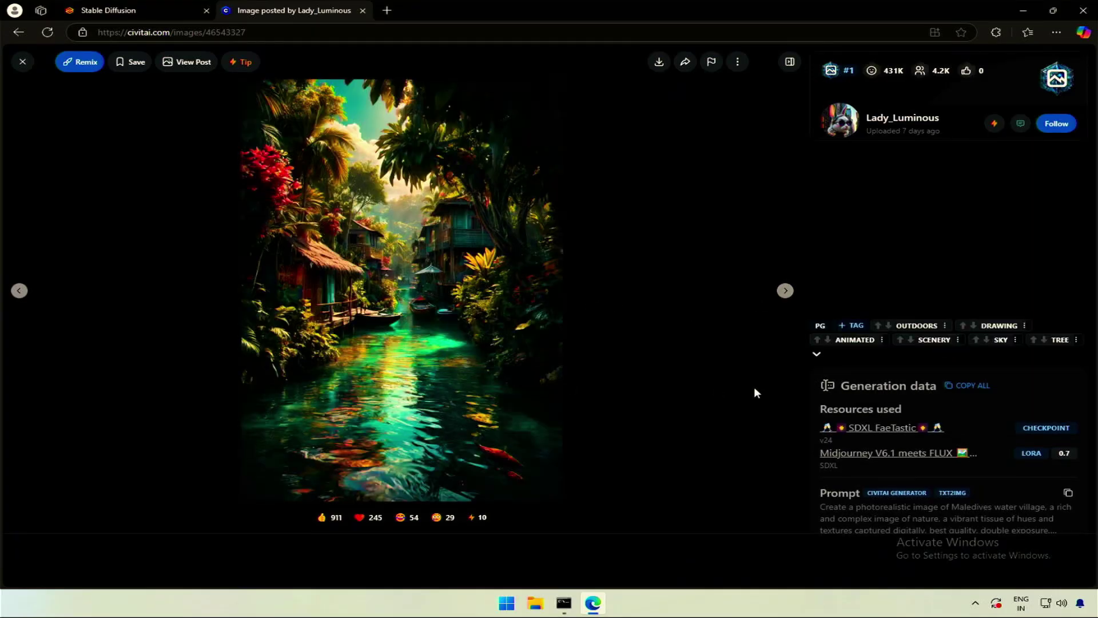
left_click(160, 10)
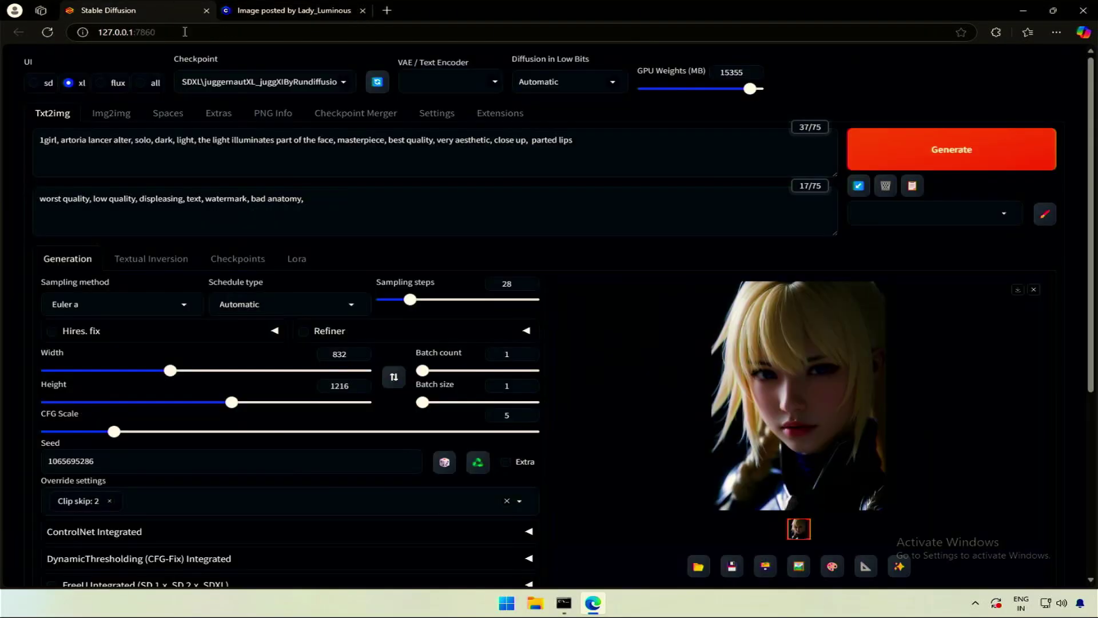
triple_click(269, 161)
right_click(234, 145)
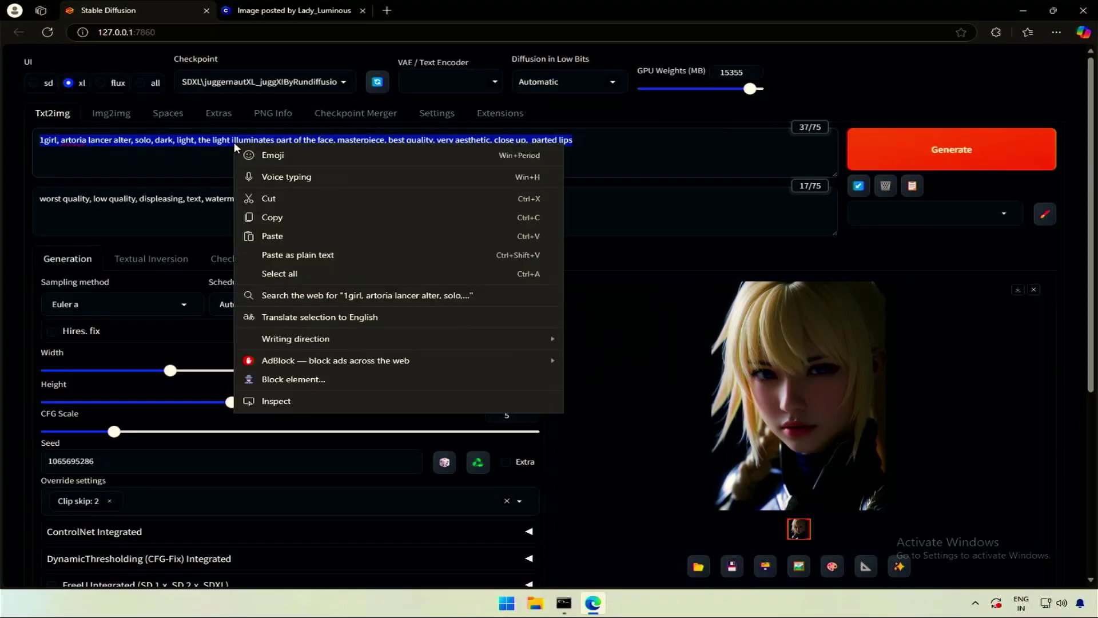
left_click(255, 235)
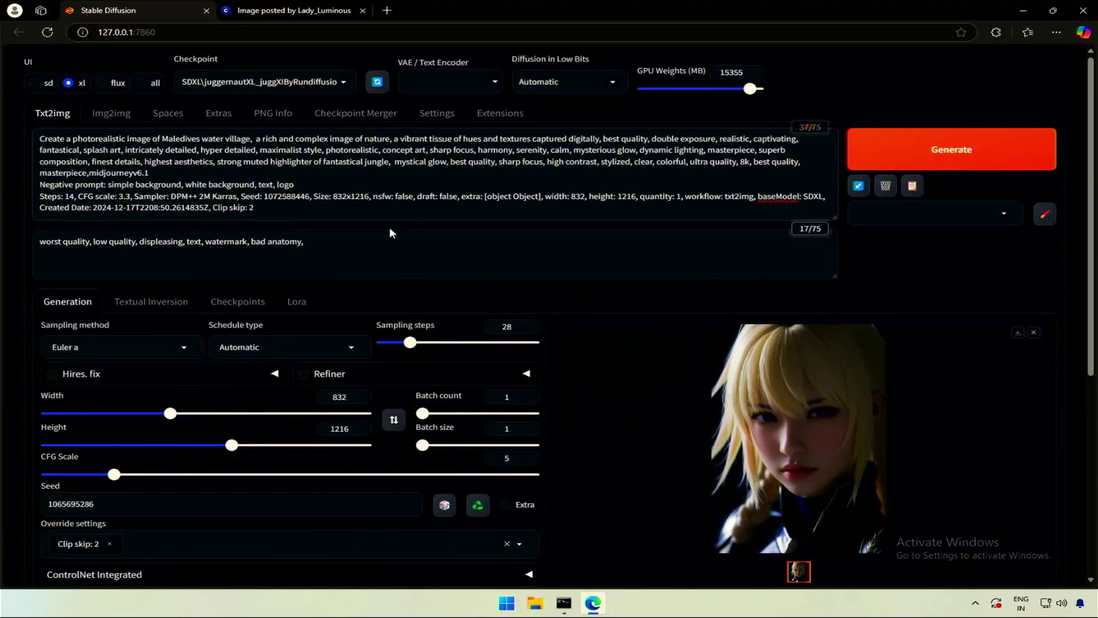
left_click(860, 187)
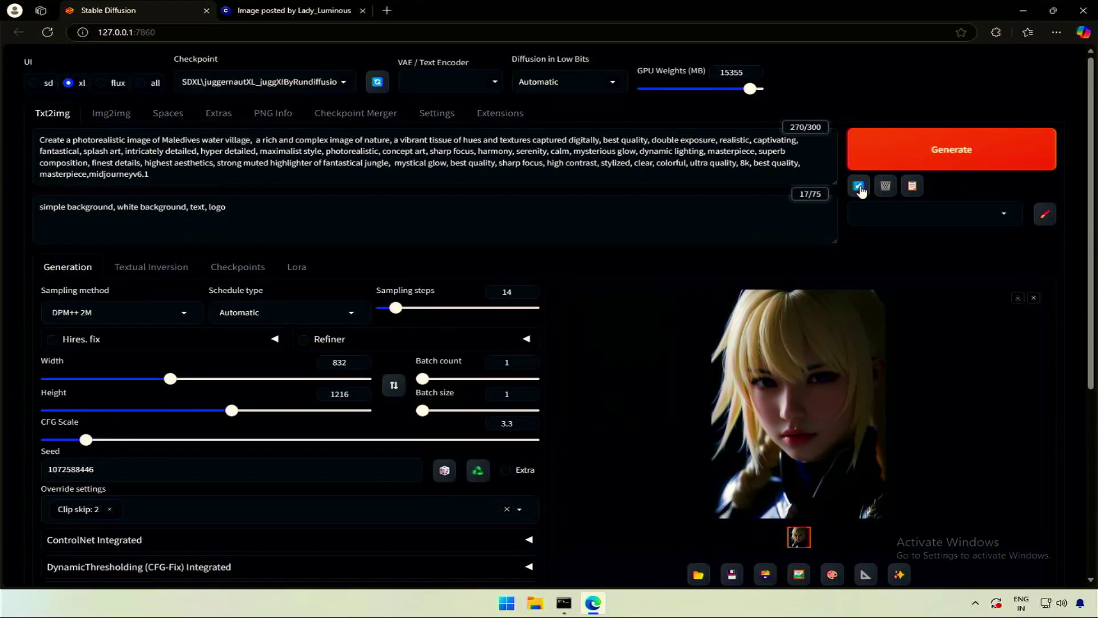
- Generate the water village image and compare its enlarged view with the Civitai original
left_click(885, 155)
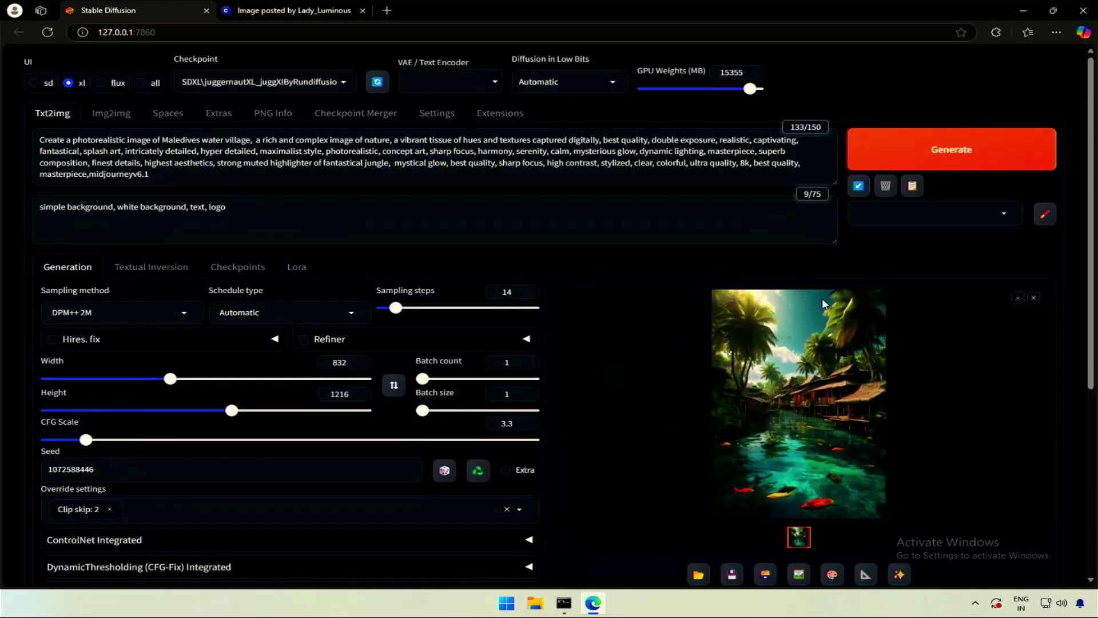
left_click(801, 404)
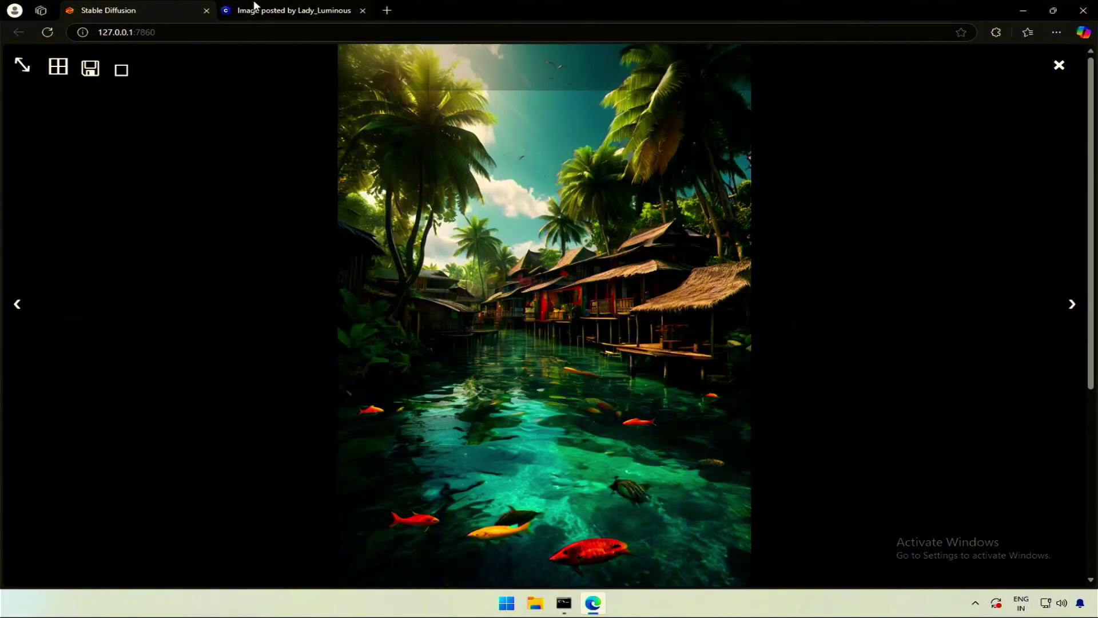
left_click(274, 8)
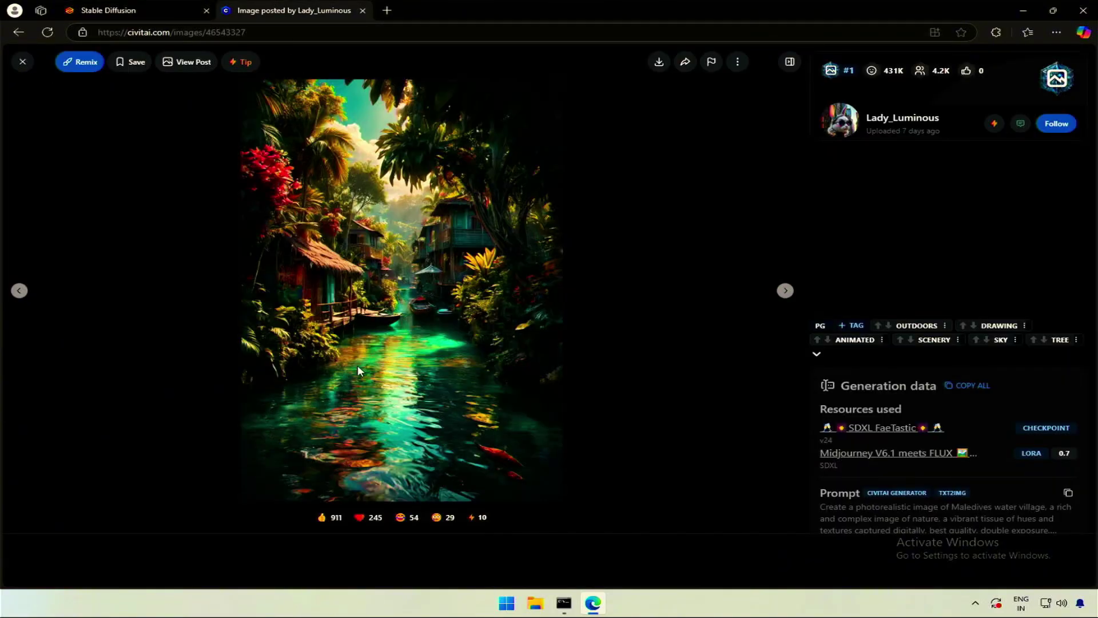
left_click(188, 6)
left_click(875, 219)
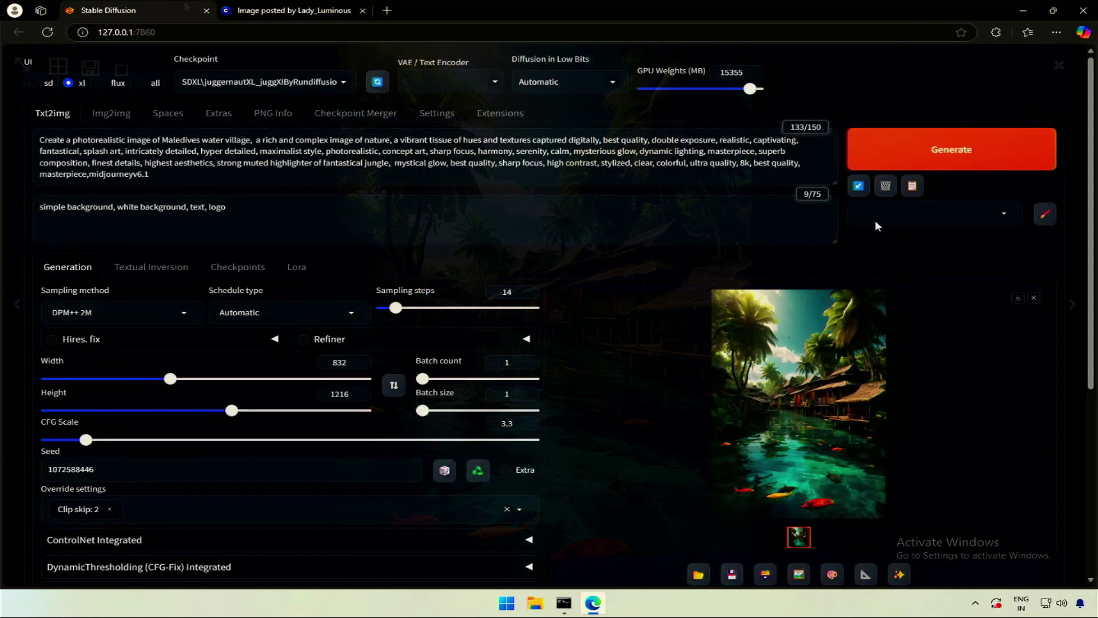
- Delete the water village prompt and reload the Forge page to reset its generation settings
left_click(885, 186)
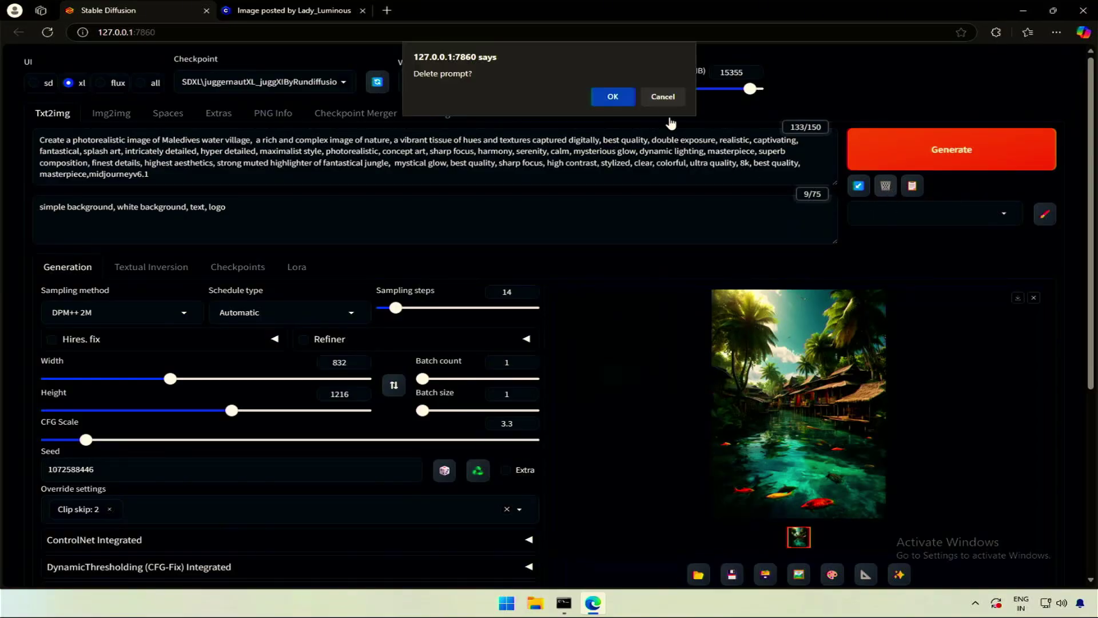
left_click(613, 97)
left_click(51, 32)
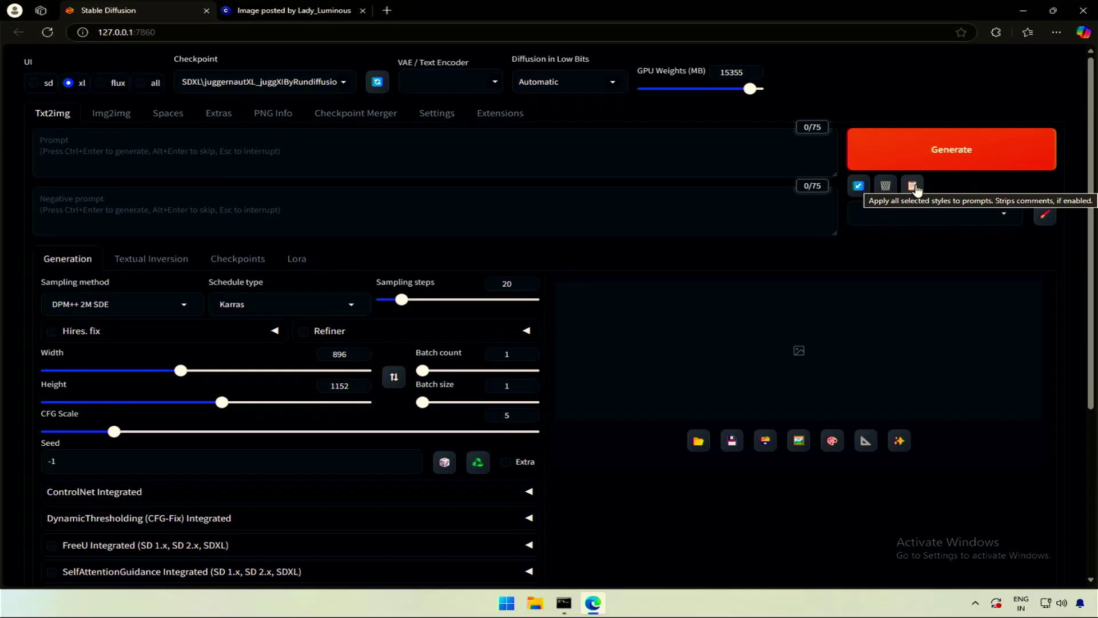
- Enter the prompt "a flying dog" and generate an image from it
left_click(516, 148)
type("a flying dog")
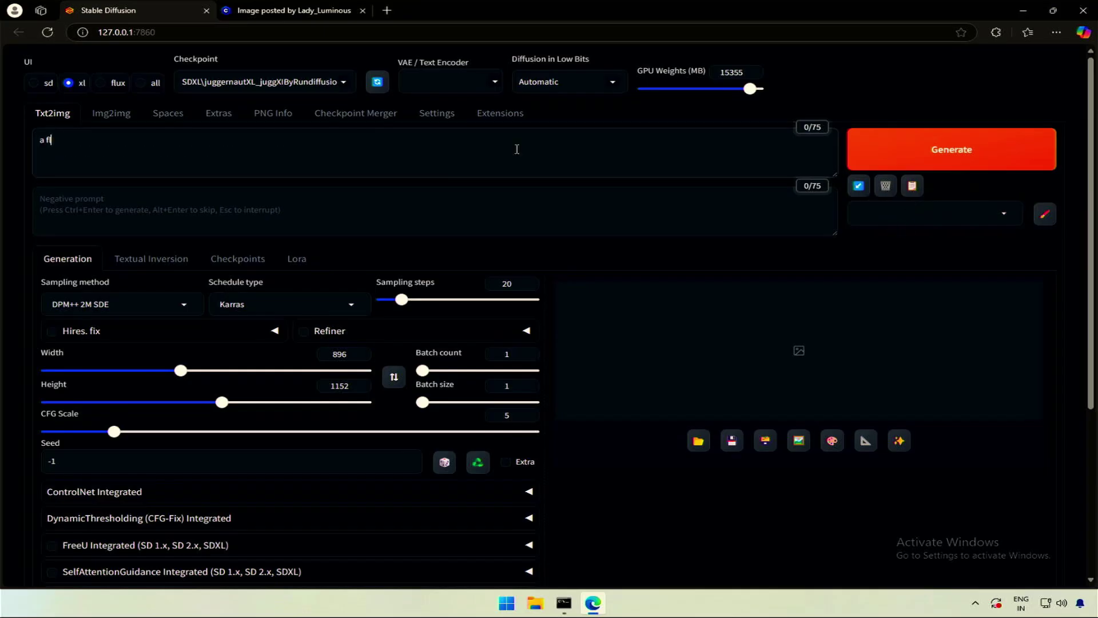
left_click(929, 155)
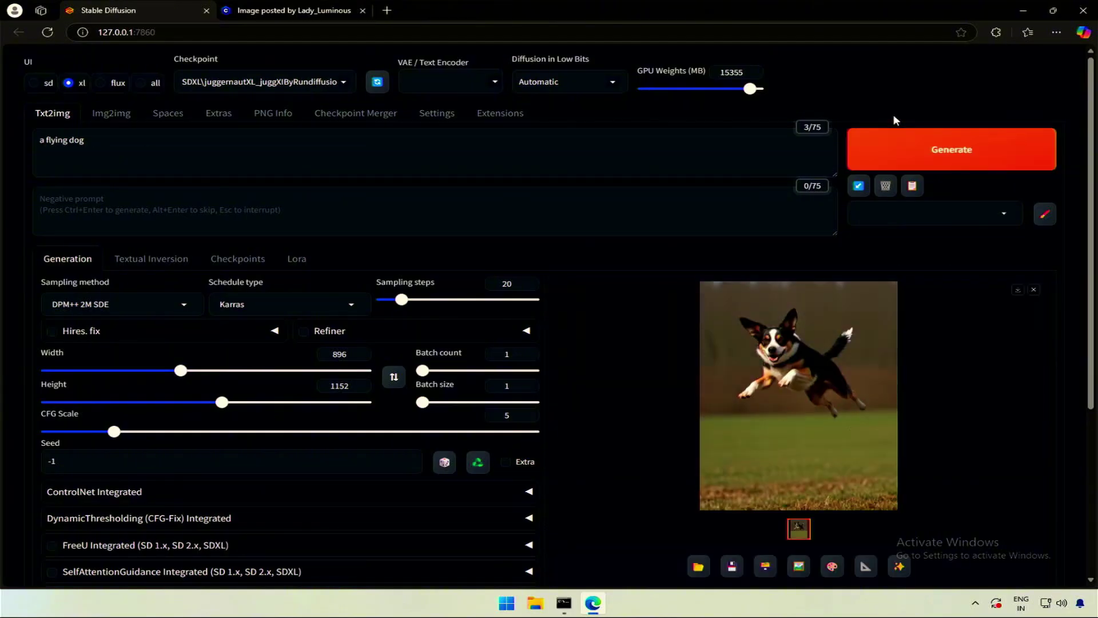
- Append the comment "#a rocket" to the flying dog prompt and generate two images to test it
left_click(146, 153)
type("#a rocket")
left_click(988, 158)
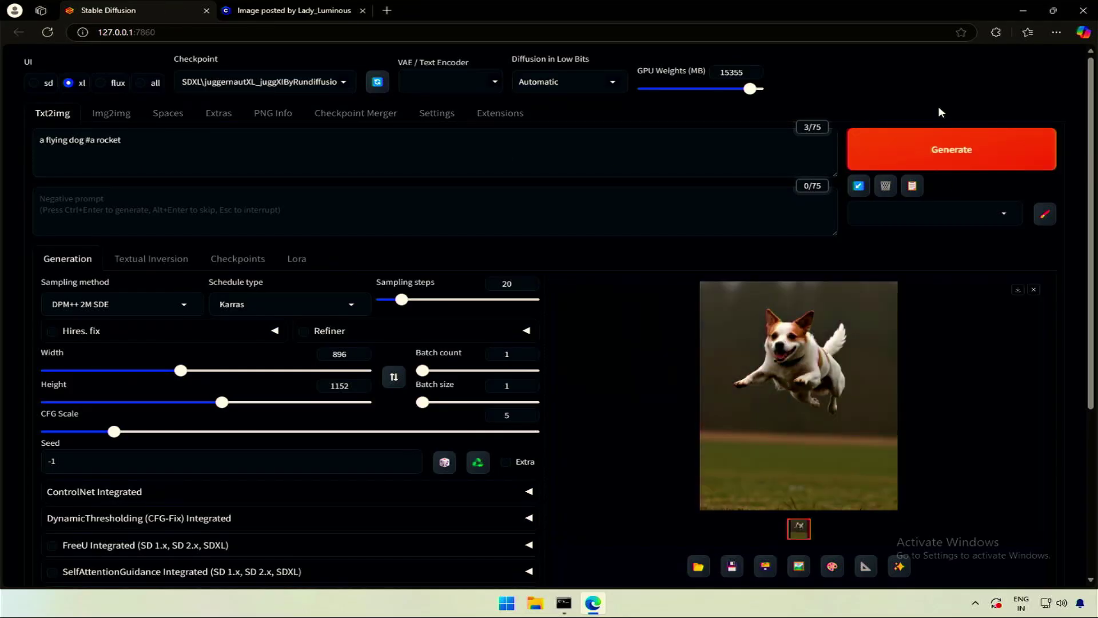
key("ctrl+Return")
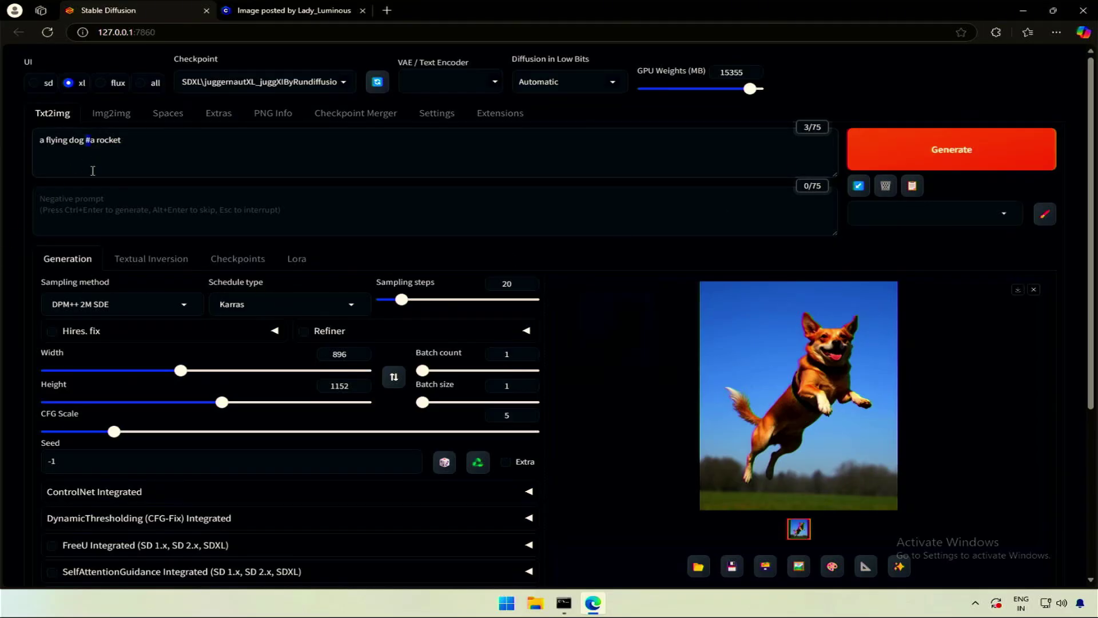
- Move the # sign in front of "dog" so the prompt reads "a flying #dog a rocket", and generate several test images
key("BackSpace")
type("#")
left_click(872, 149)
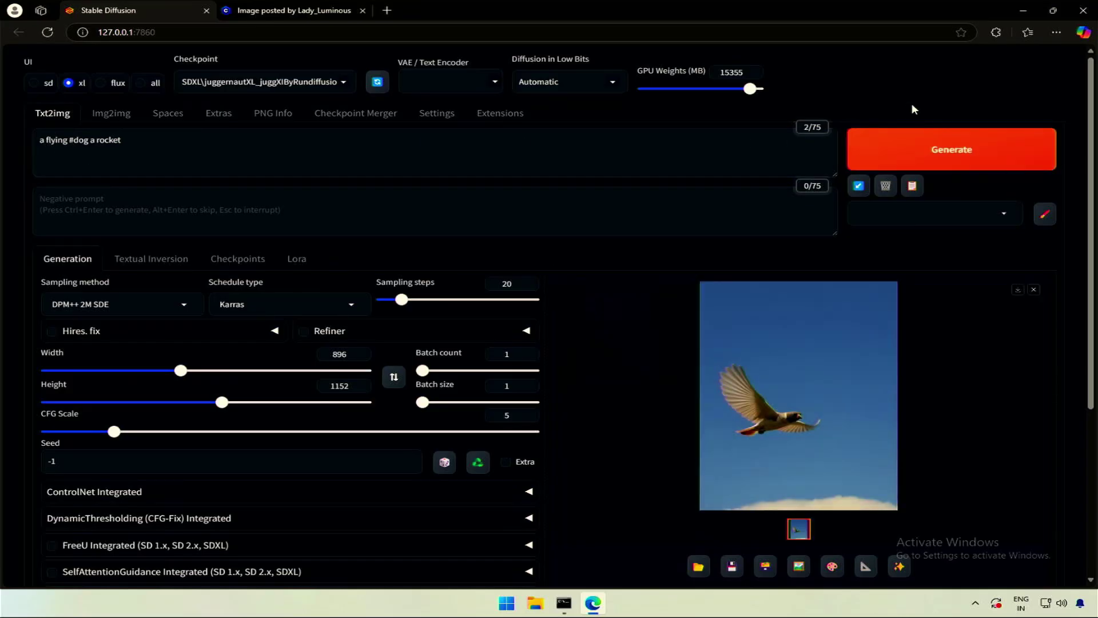
left_click(925, 147)
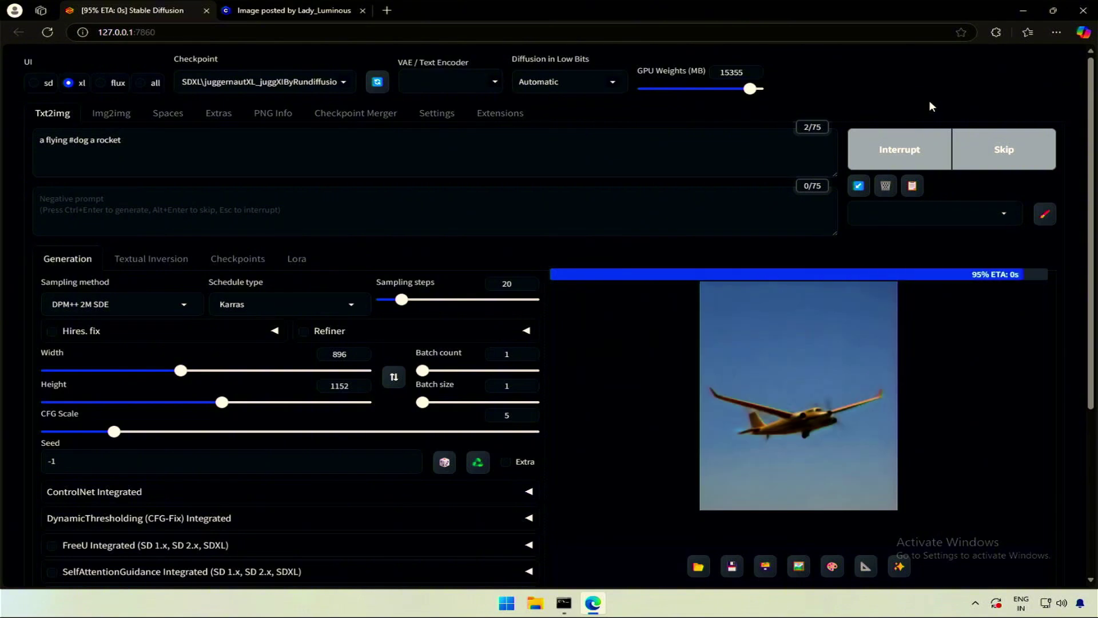
left_click(926, 152)
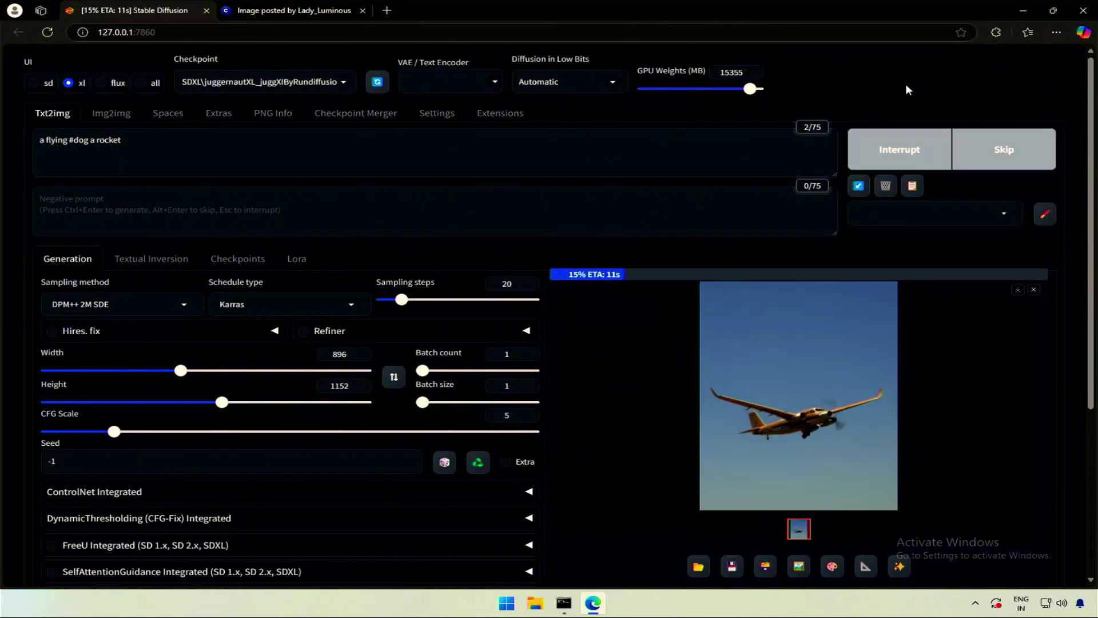
- Generate with "dog" on a new line below the commented prompt, and again with "rocket" in its place
left_click(144, 143)
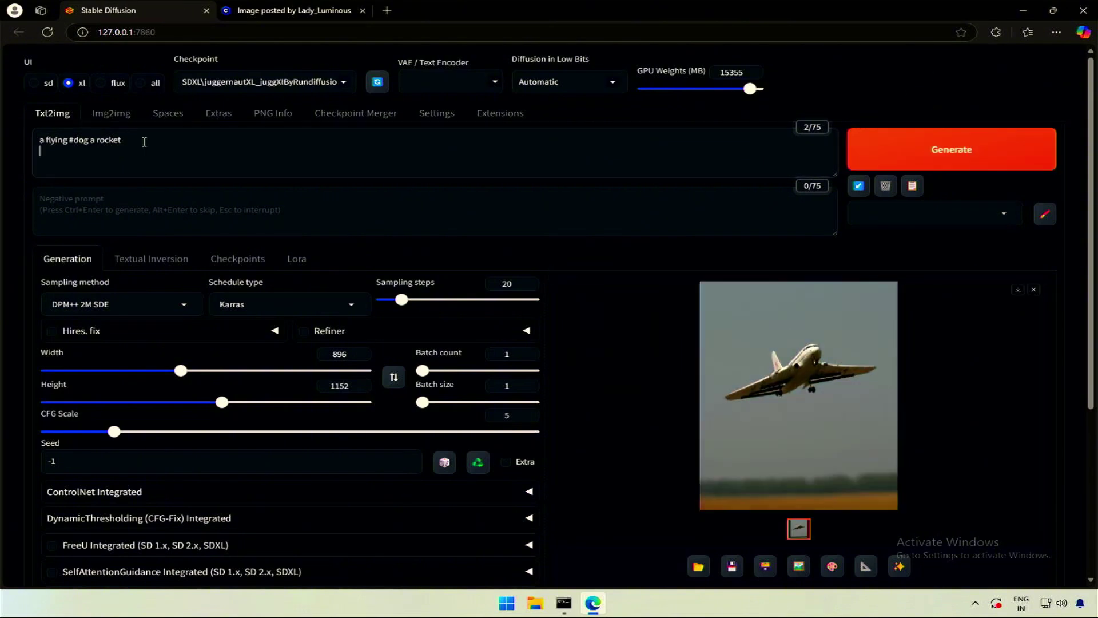
key("ctrl+Return")
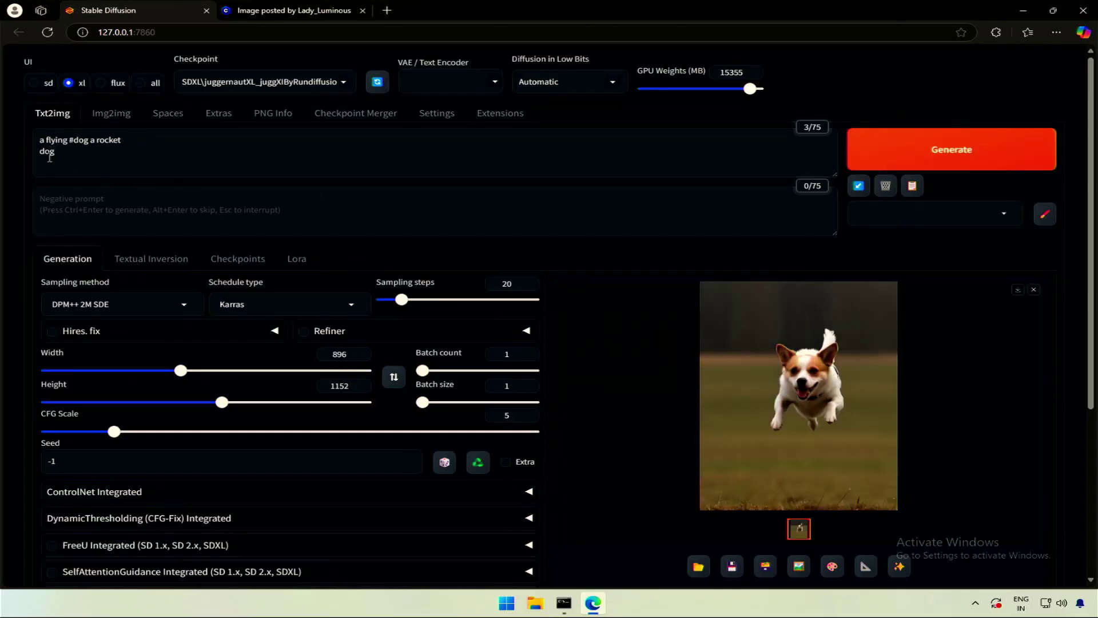
key("BackSpace")
key("BackSpace")
type("rocket")
left_click(922, 139)
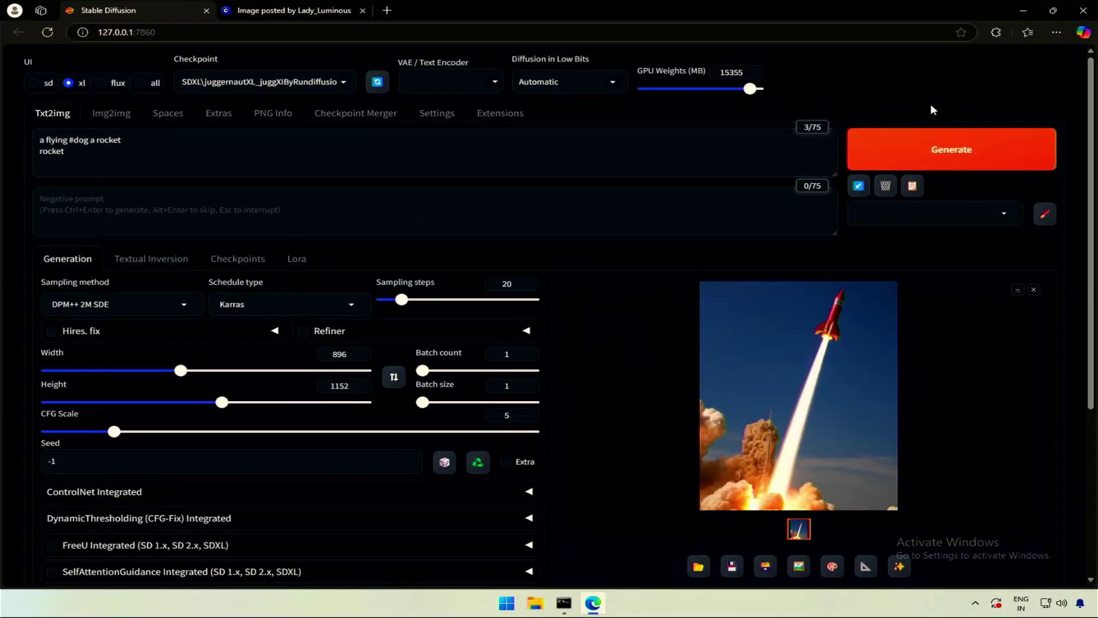
- Search Forge's settings for "comment" to find the option that controls prompt comments
left_click(436, 112)
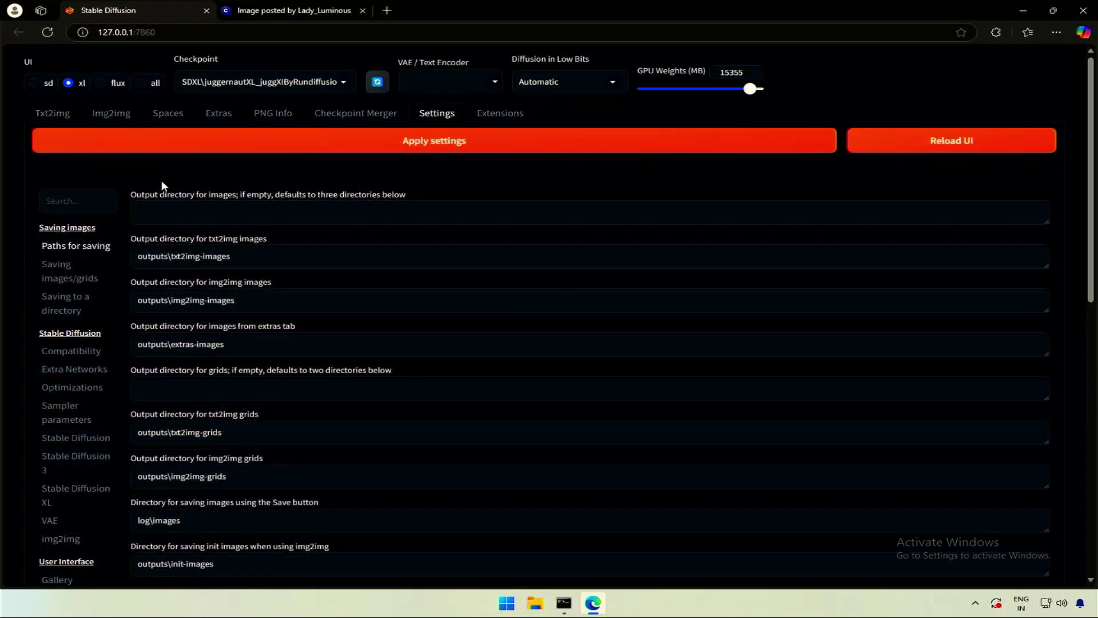
left_click(75, 201)
type("comment")
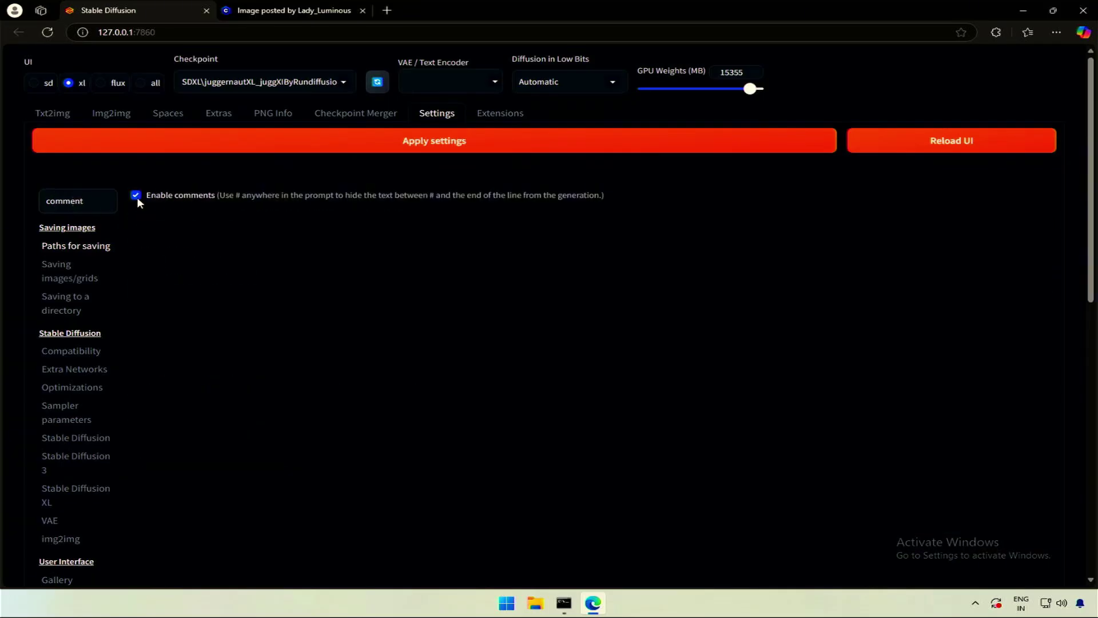
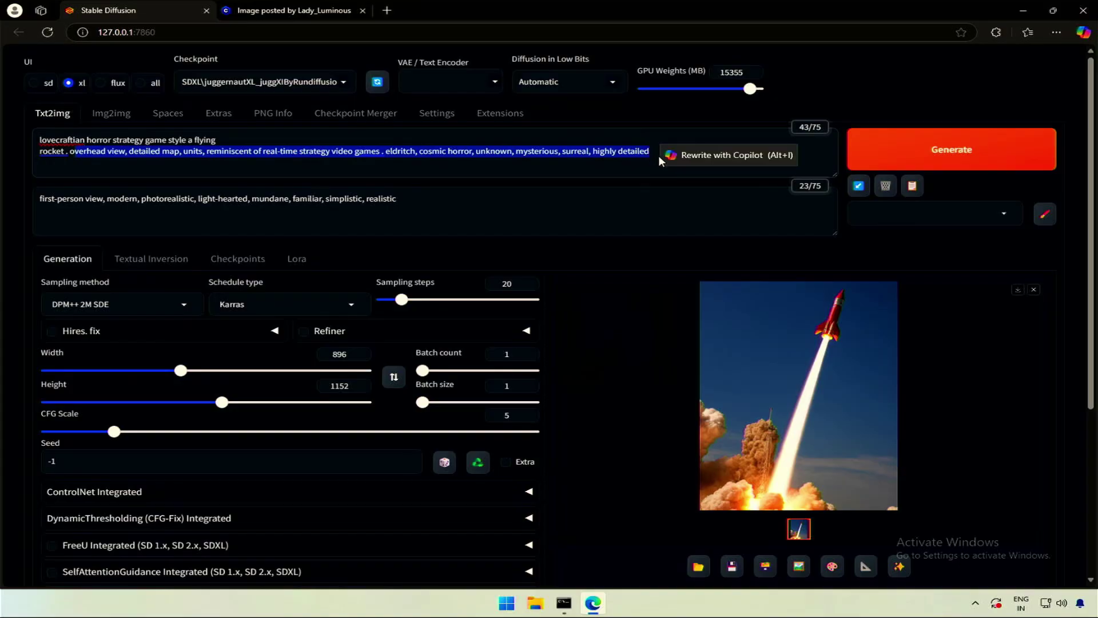
- Generate the flying rocket image with the Lovecraftian strategy game style text and inspect it enlarged
left_click(903, 150)
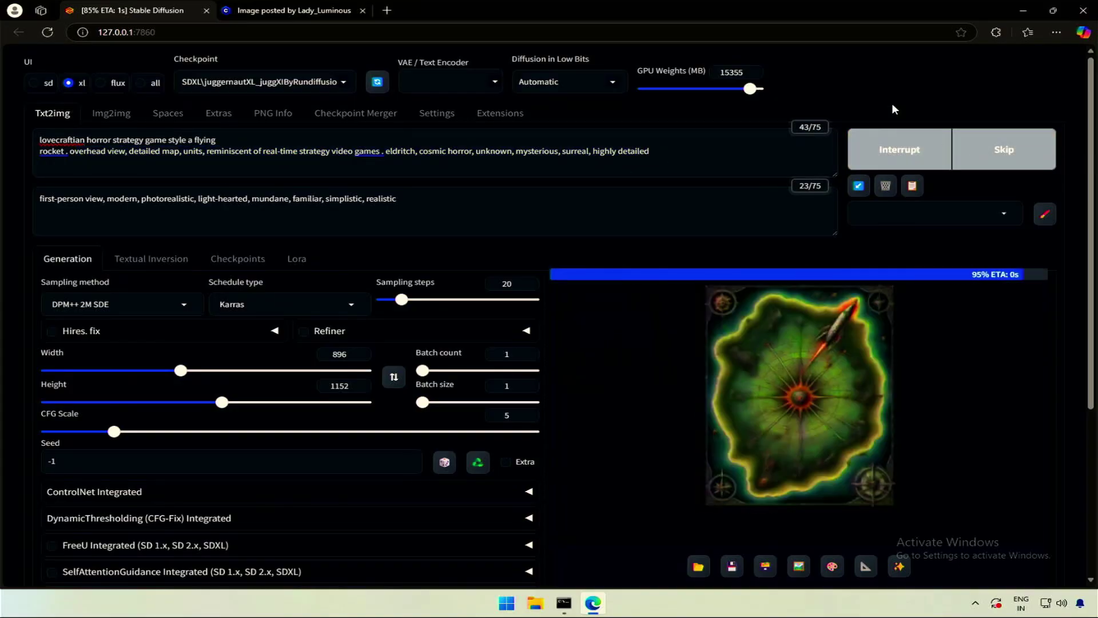
left_click(785, 414)
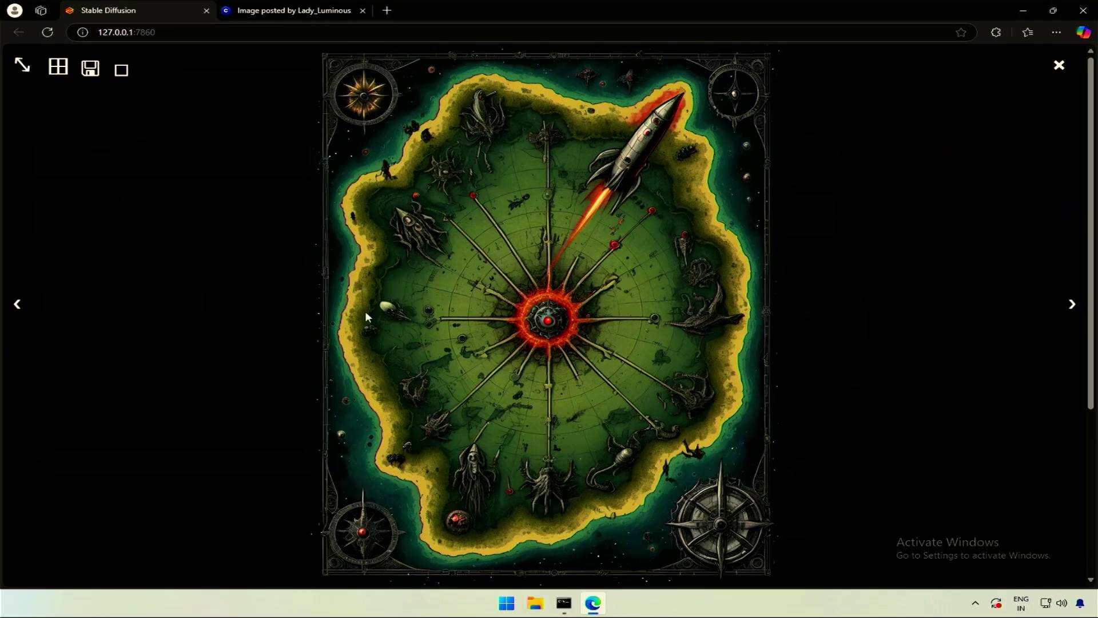
key("Escape")
- Look through the available styles, then view Kamph_Default_Negative (NO) and artstyle-graffiti in the style editor
left_click(994, 212)
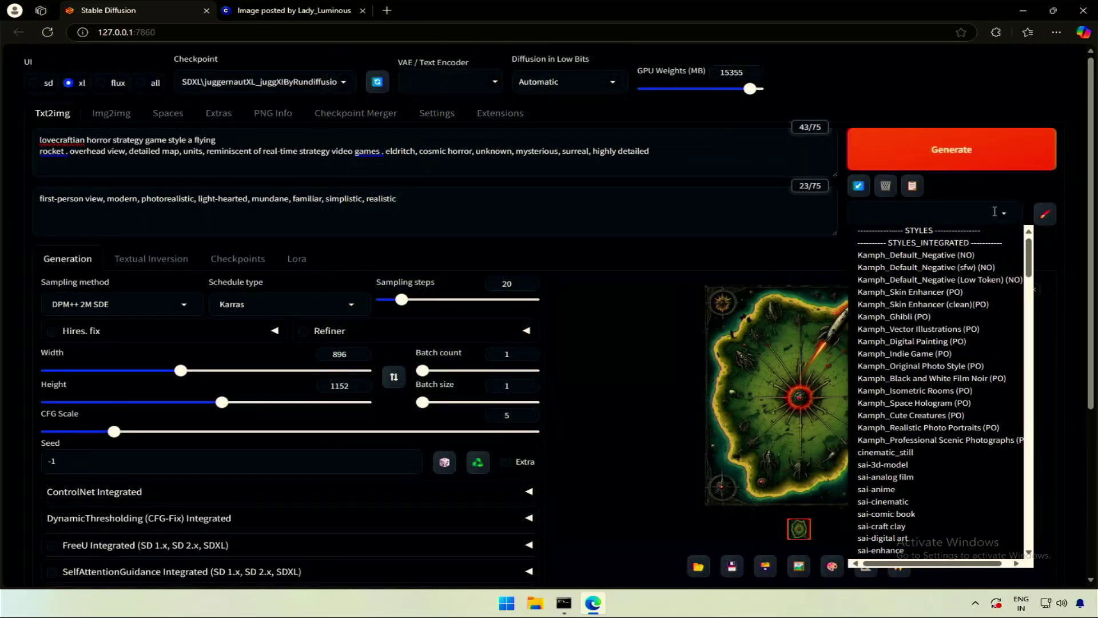
left_click(1008, 192)
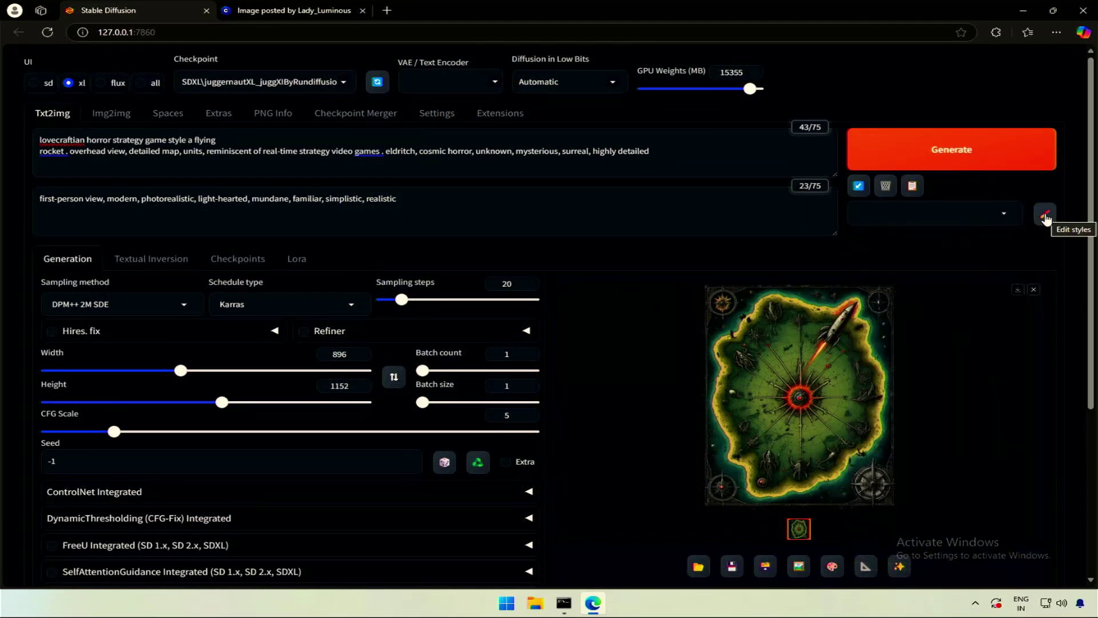
left_click(1045, 215)
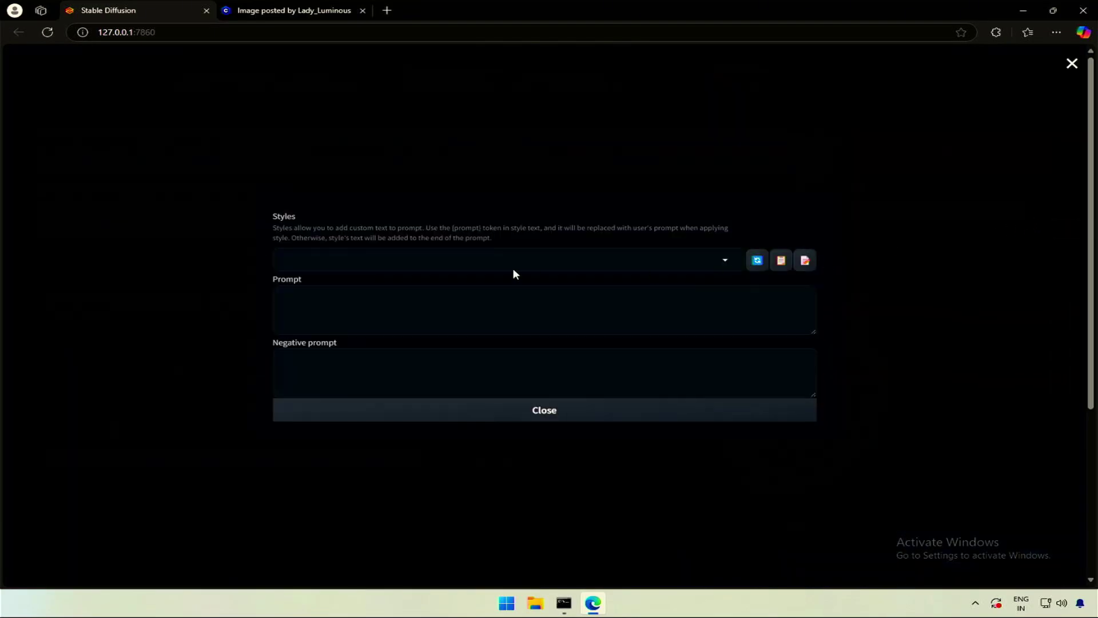
left_click(458, 262)
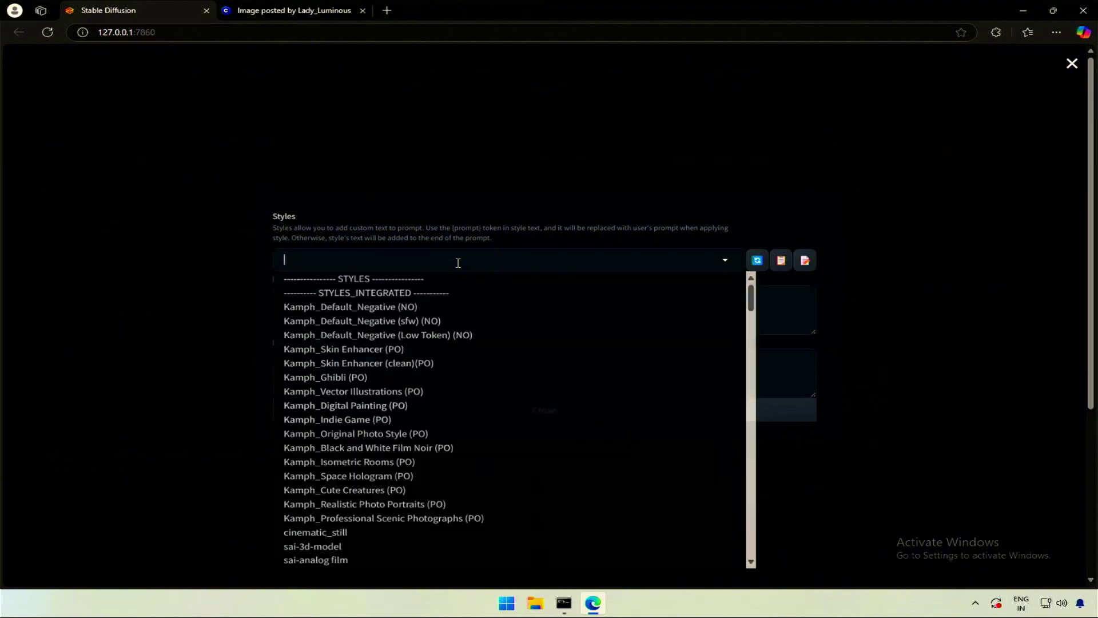
left_click(354, 303)
left_click(424, 246)
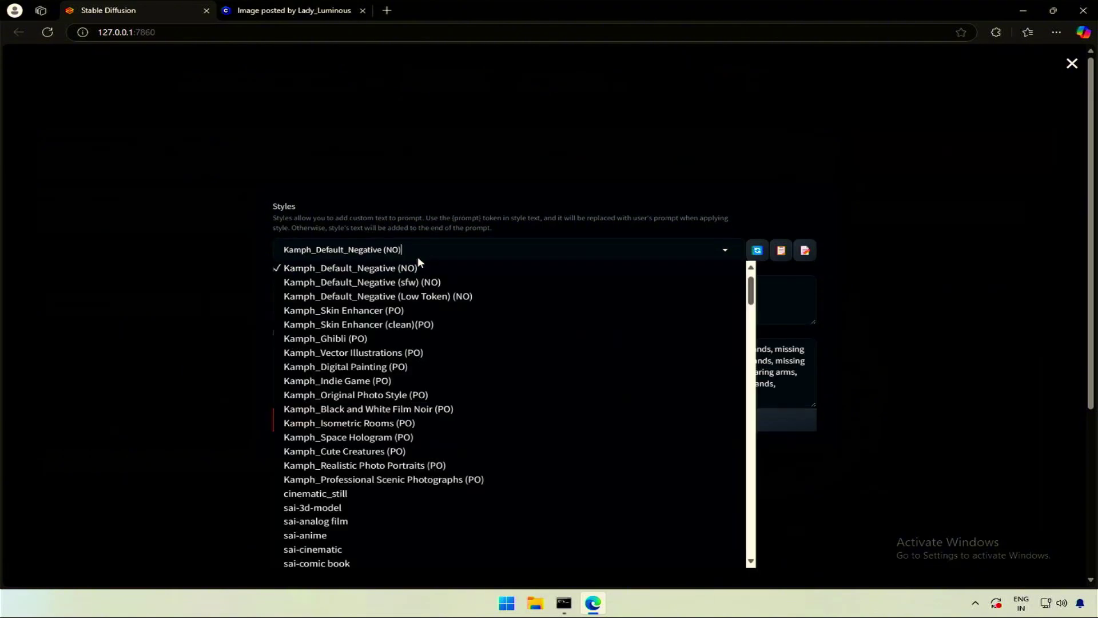
scroll(380, 380, "down", 10)
left_click(379, 372)
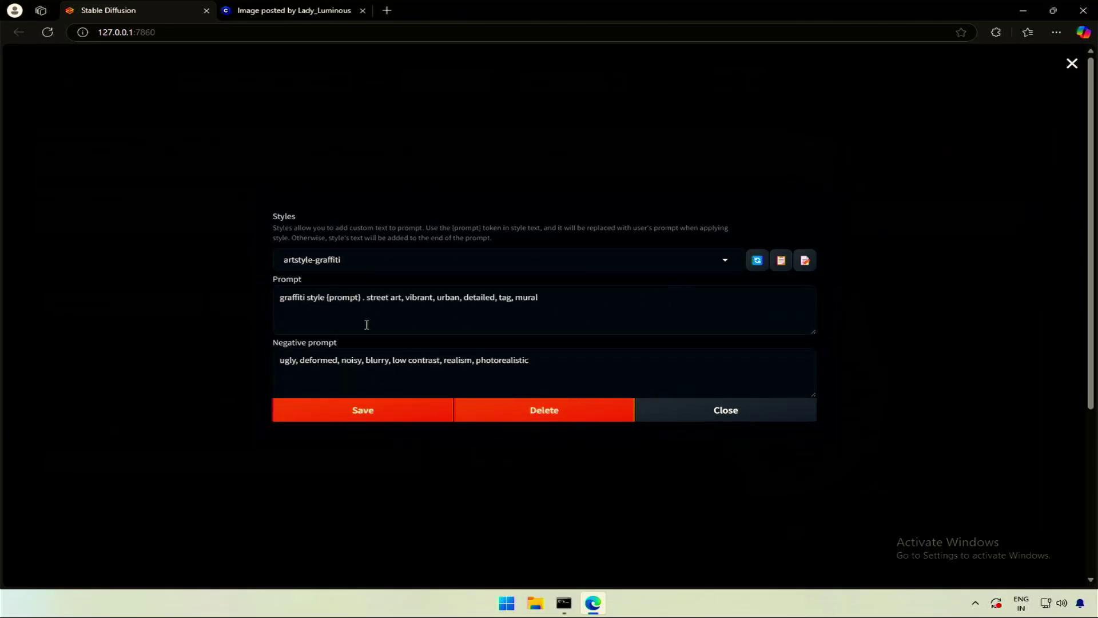
- Examine the {prompt} placeholder in the artstyle-graffiti style and close the style editor
double_click(341, 298)
left_click(333, 312)
double_click(336, 300)
left_click(684, 412)
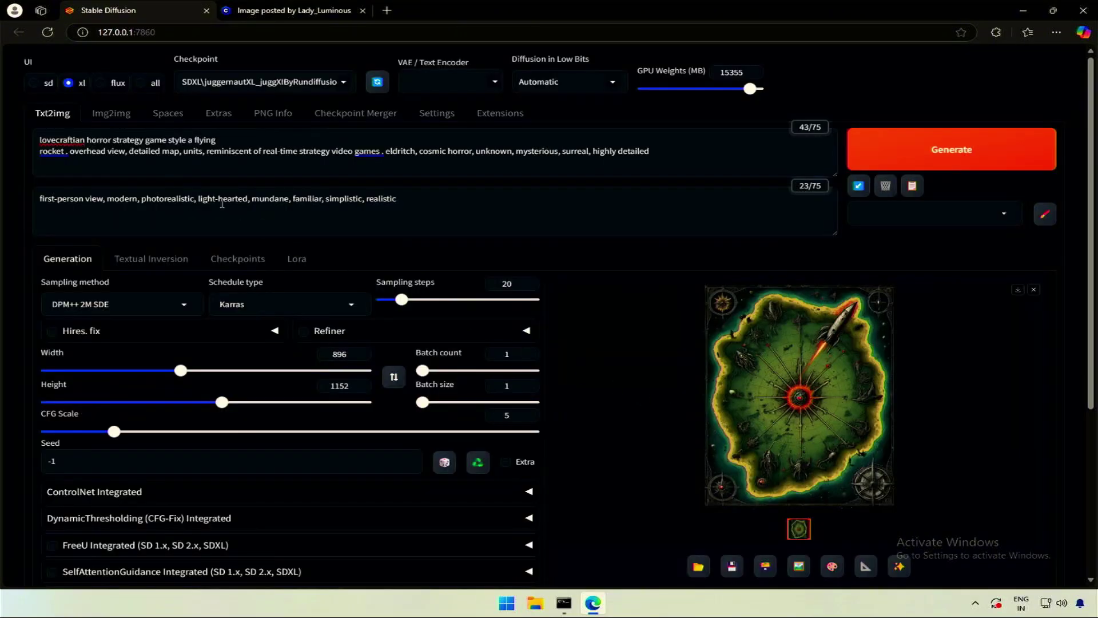
- Examine where the original words "a flying rocket" sit within the style text of the main prompt
left_click_drag(188, 139, 222, 139)
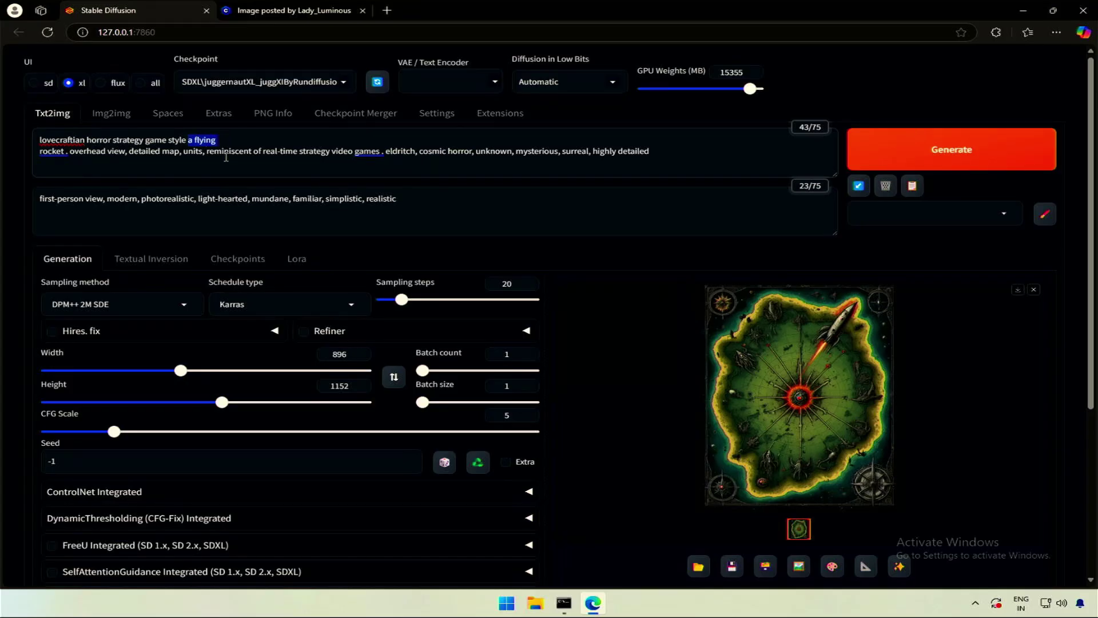
left_click(201, 167)
left_click_drag(40, 153, 671, 161)
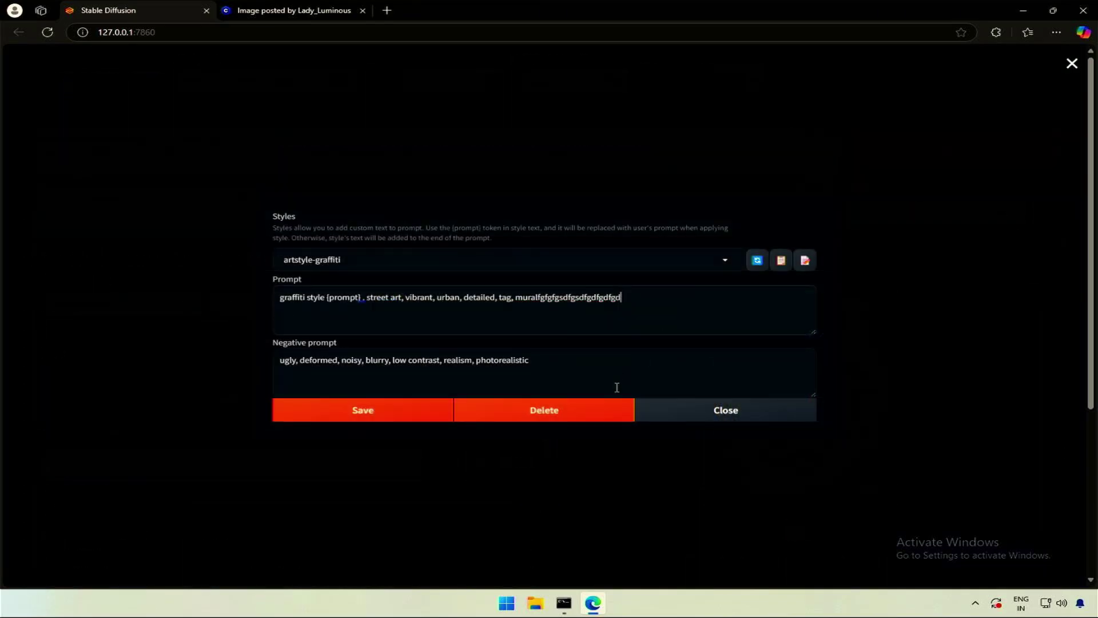
- Try adding filler text to the artstyle-graffiti style's prompt, refresh the styles without saving, and reload the page
type("dfgdfgdgf")
left_click(757, 261)
left_click(693, 410)
key("F5")
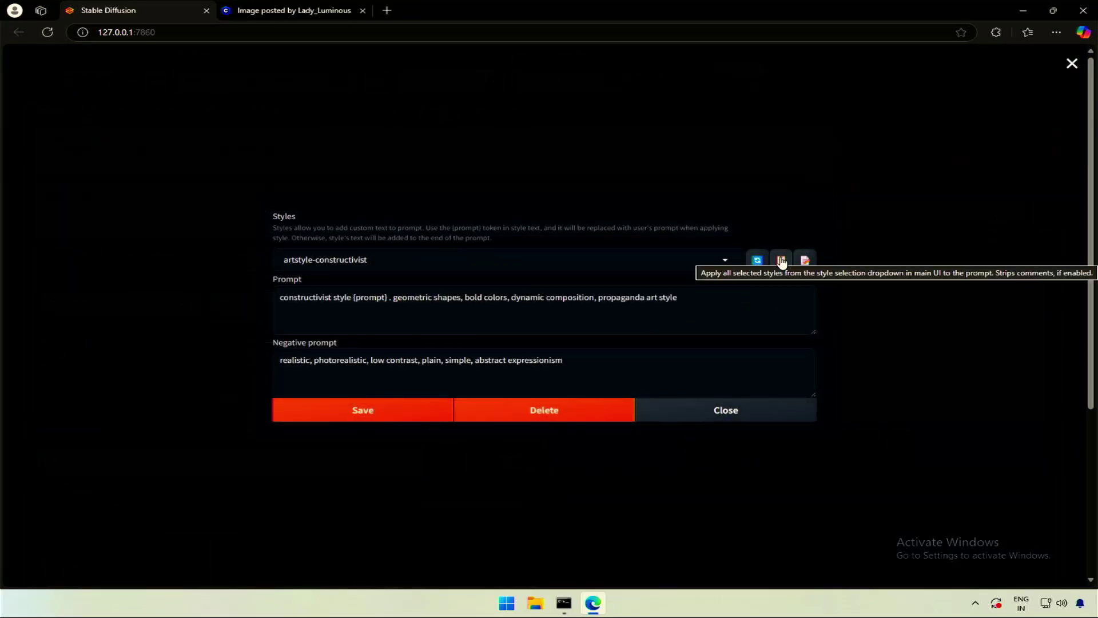
- Select the artstyle-impressionist style, copy the main prompt into its editor fields, and close the editor without saving
left_click(724, 261)
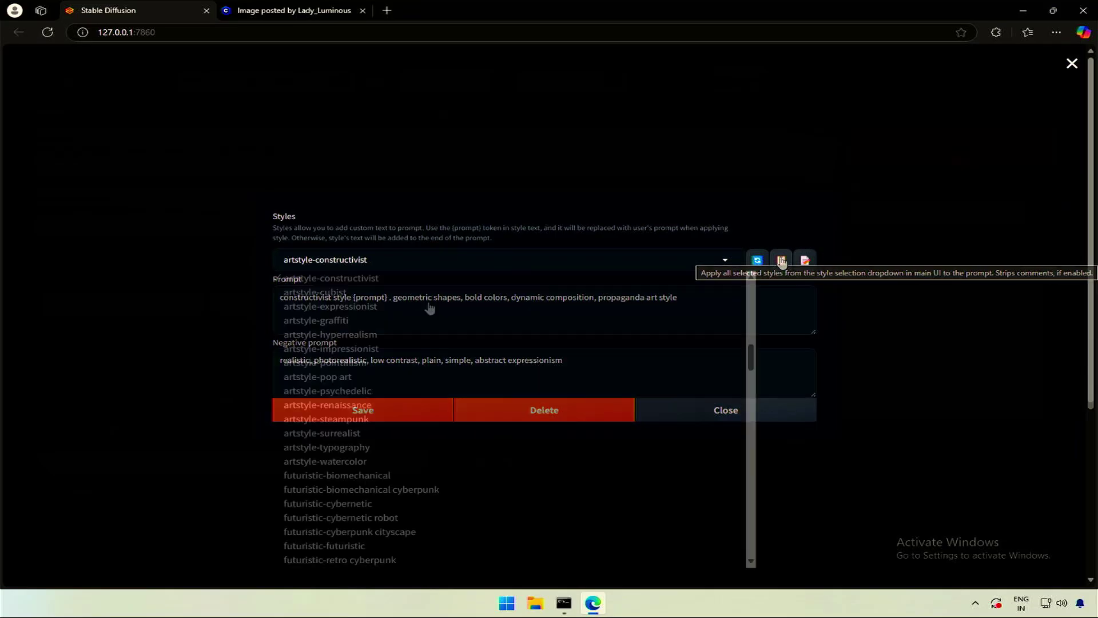
left_click(411, 353)
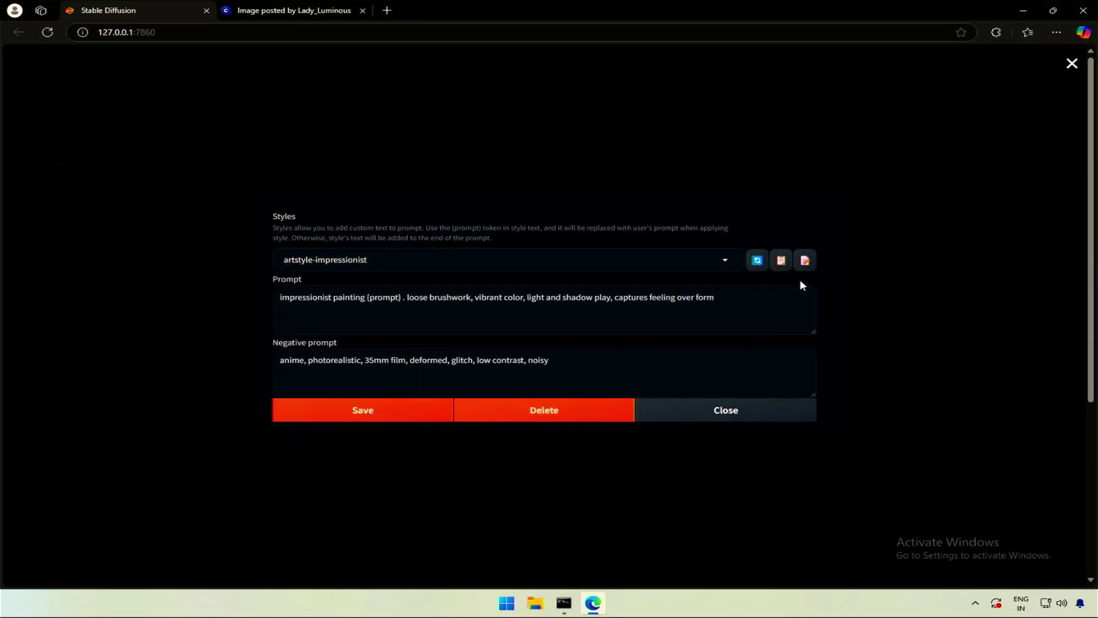
left_click(806, 263)
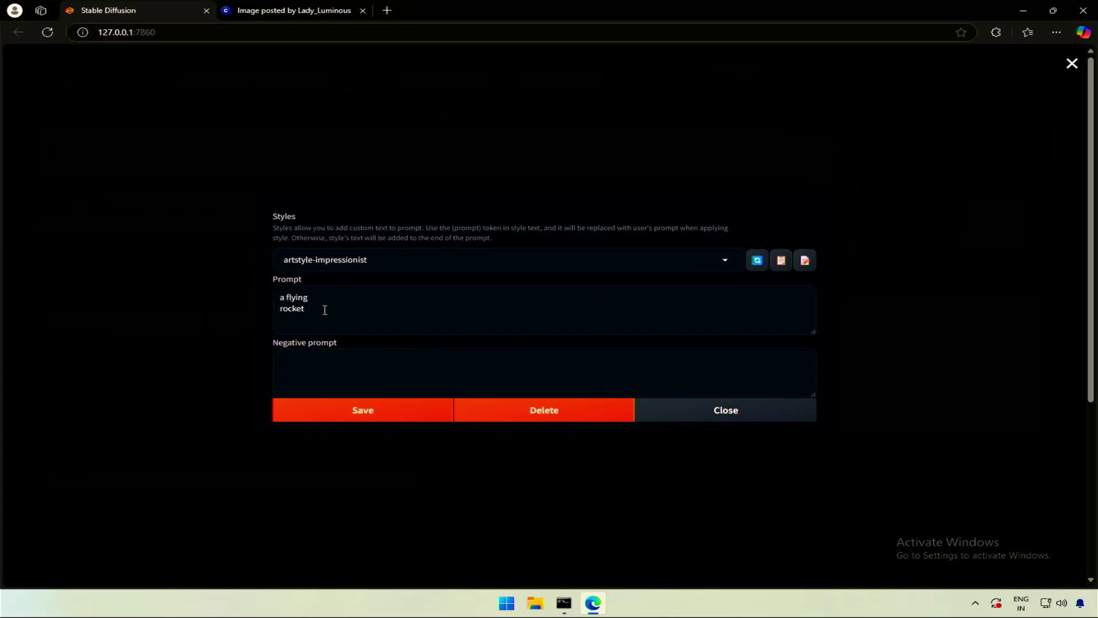
left_click(719, 415)
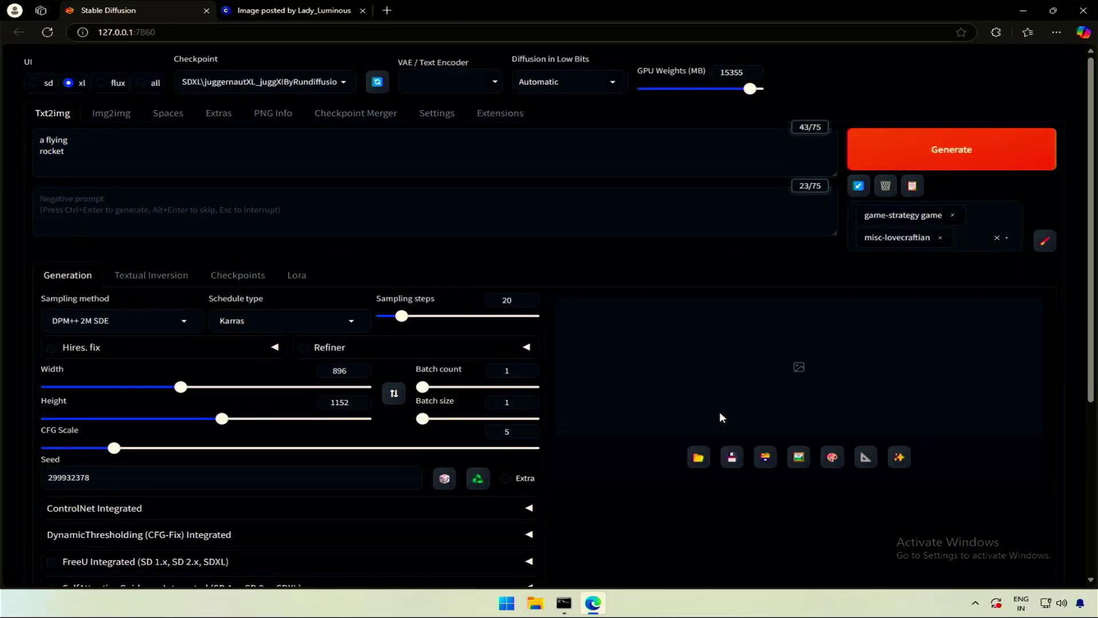
- Apply the selected game-strategy game and misc-lovecraftian styles to the prompts and reload the Forge page
left_click(912, 187)
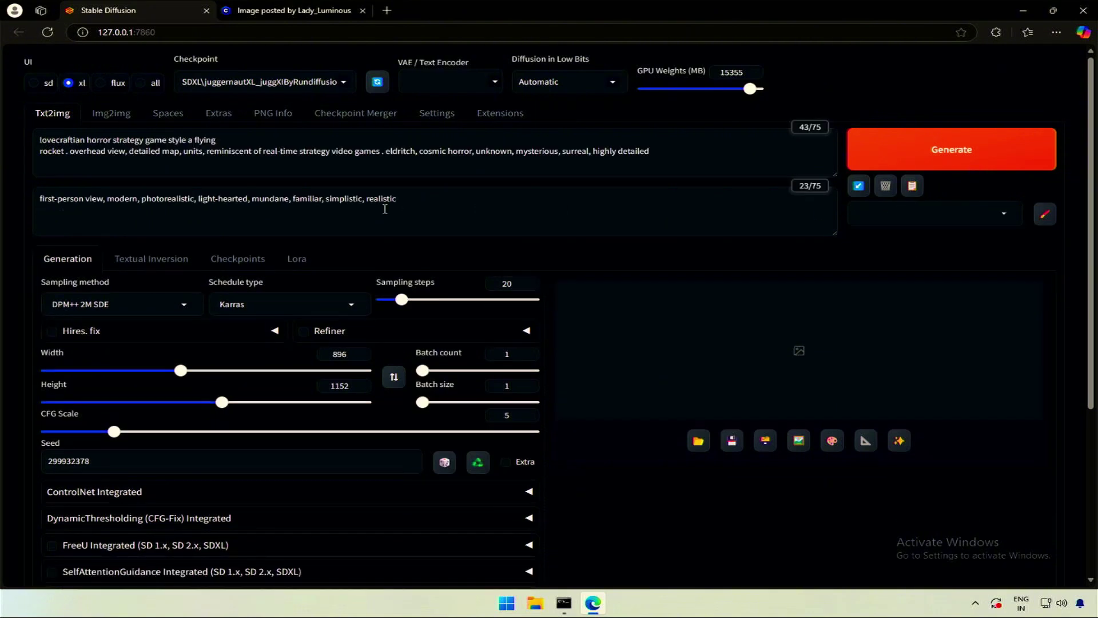
left_click(60, 159)
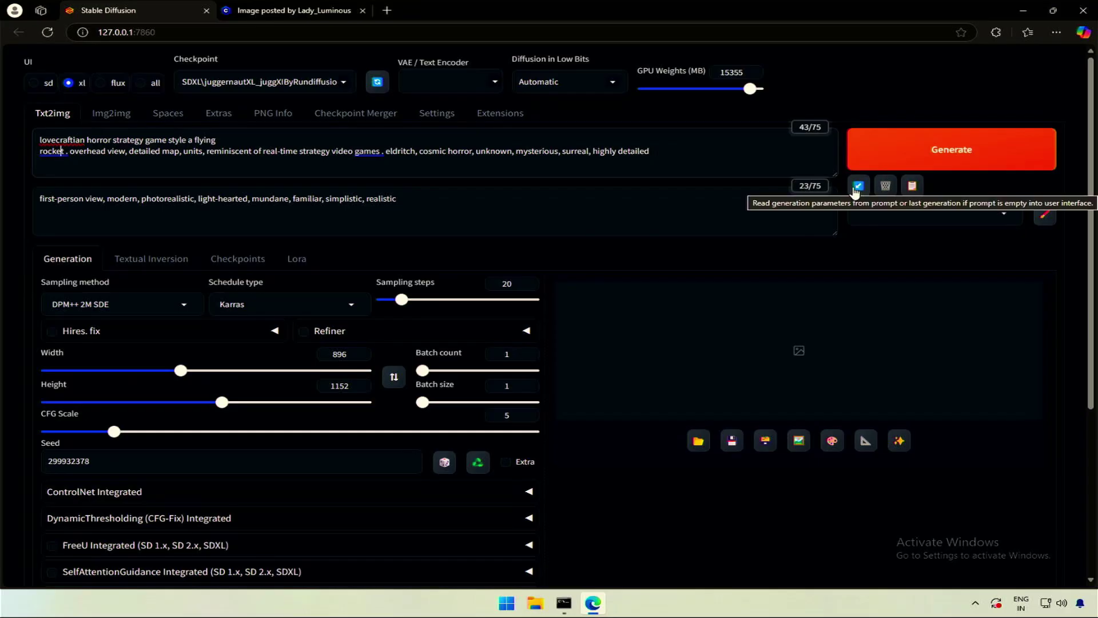
left_click(47, 32)
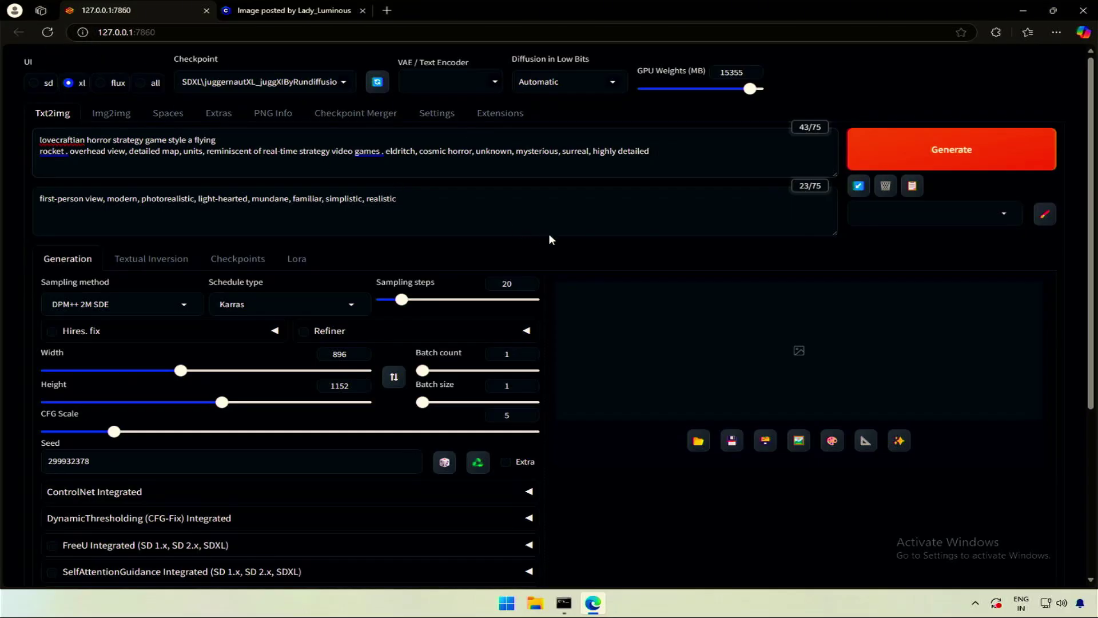